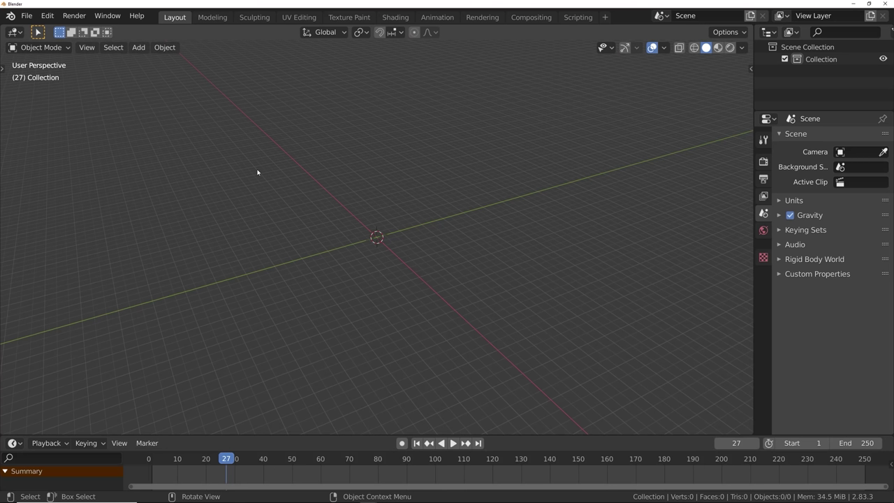
- Find the add-on "Import-Export: Import Images as Planes" by searching "images", enable it and close the preferences
click(48, 15)
click(70, 189)
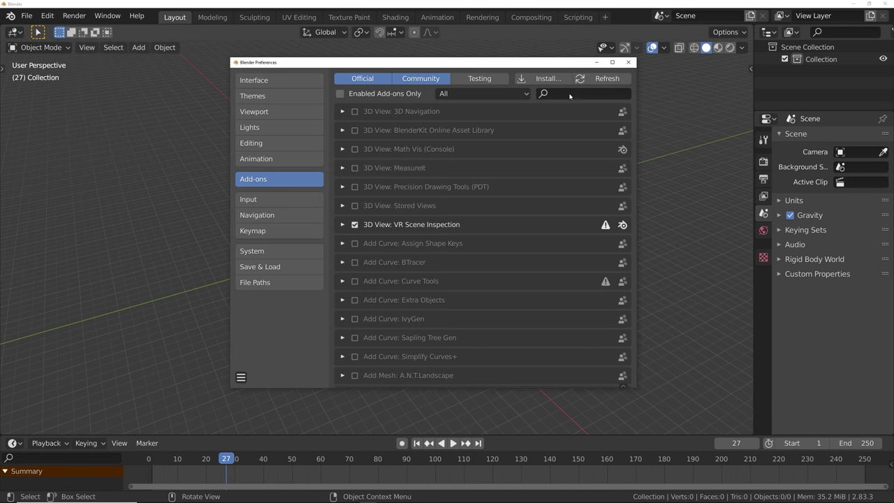
click(569, 94)
text(images)
key(Return)
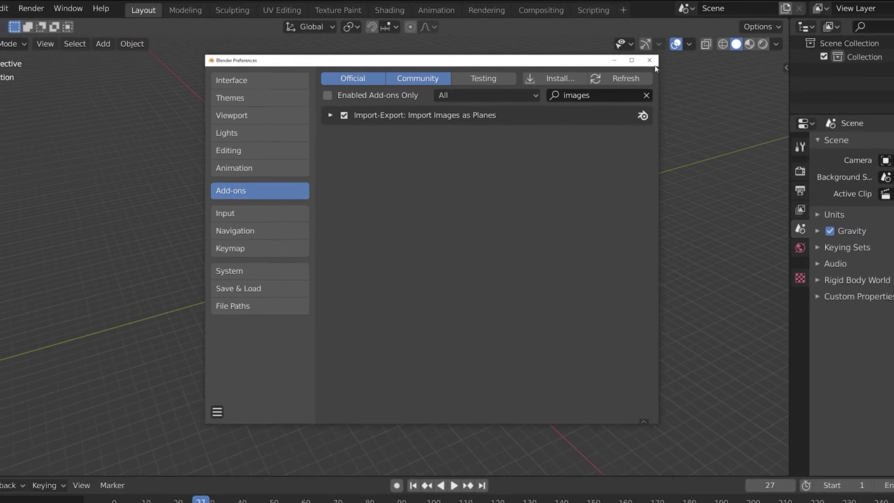
click(715, 53)
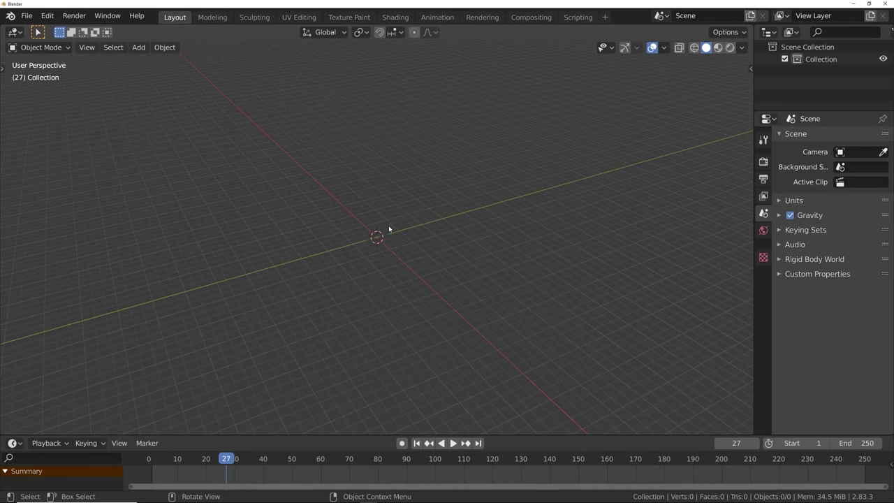
- Import the photo IMG_20200804_193116 from the Plant Pics folder as an image plane
key(shift+a)
mouse_move(387, 363)
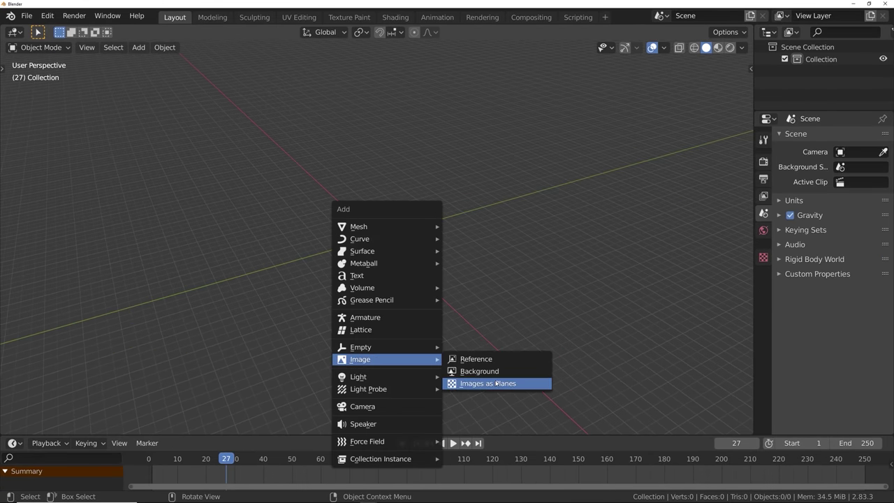
click(495, 383)
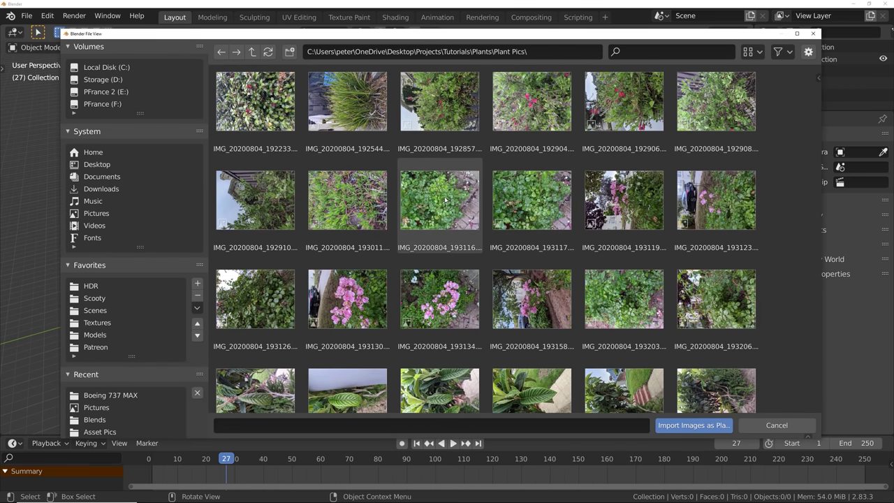
double_click(445, 200)
middle_drag(454, 282, 459, 289)
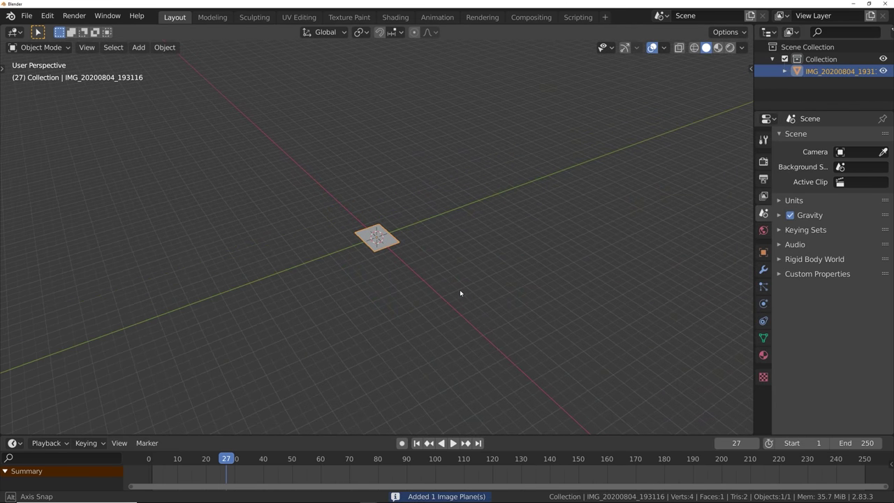
- Show the image plane in material preview shading, framed in the top orthographic view
key(z)
click(451, 370)
key(KP_7)
key(KP_Decimal)
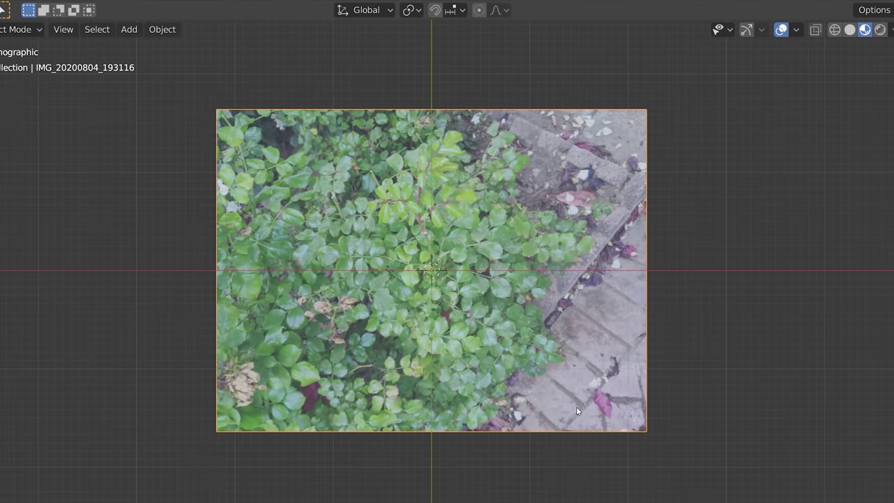
- Delete the photo faces surrounding the cut-out branches in Edit Mode so only the leaves and stems are kept
key(Tab)
scroll(540, 288, up, 5)
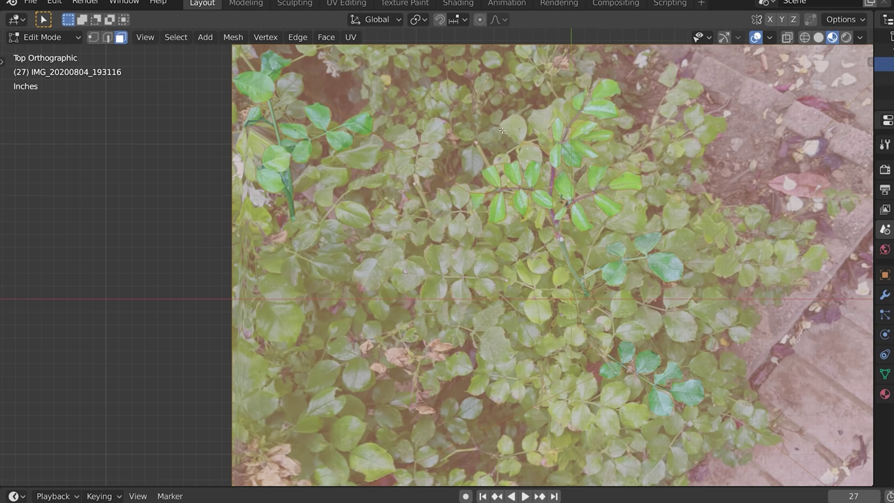
key(x)
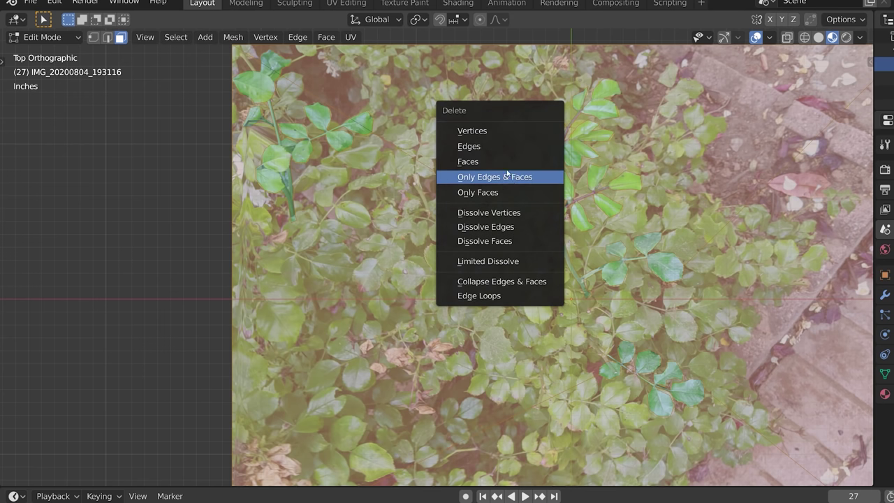
click(504, 163)
key(Tab)
middle_drag(510, 175, 587, 241)
- Separate the cut-out branches into individual objects by loose parts
key(Tab)
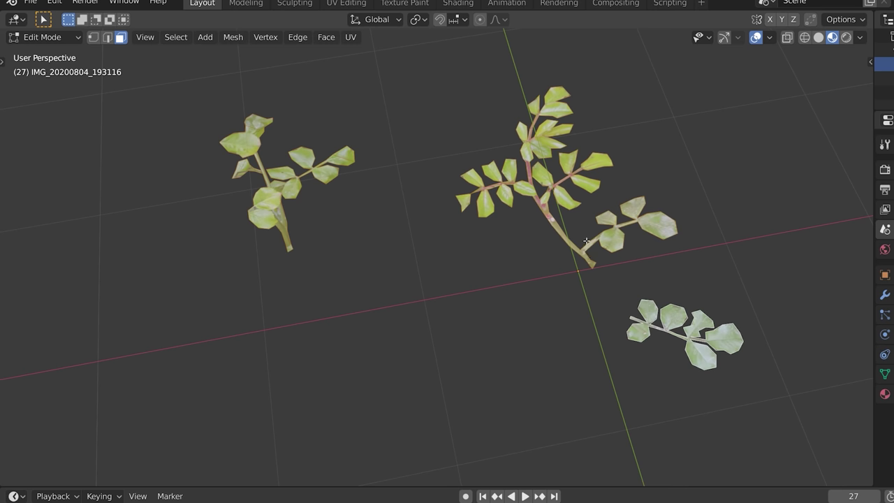
key(p)
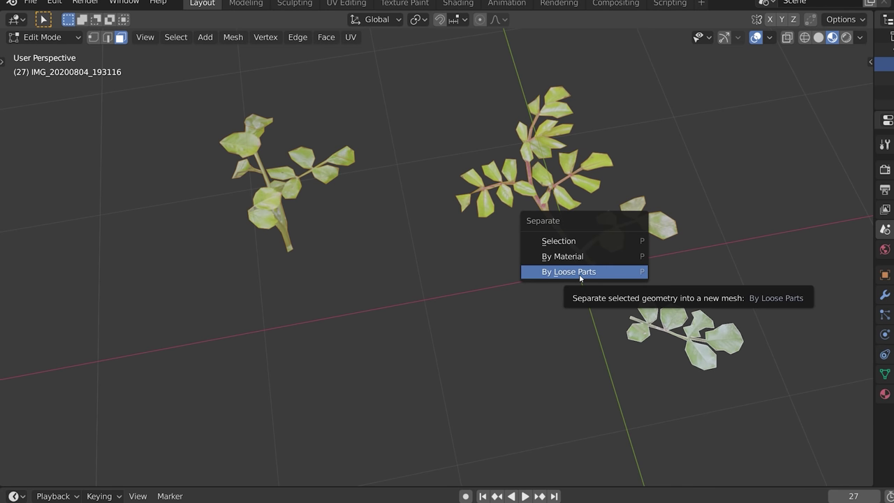
click(579, 274)
key(Tab)
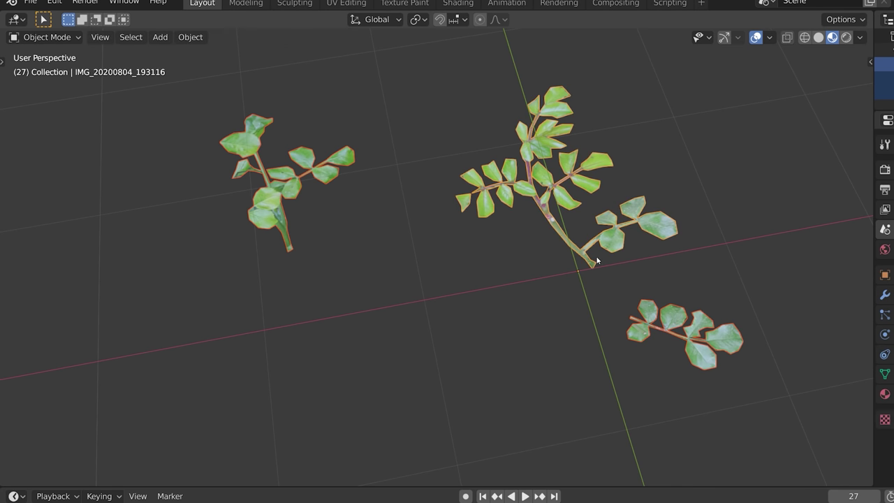
- Set the origin of the large branch to the 3D cursor at its stem base
right_click(614, 208)
mouse_move(618, 208)
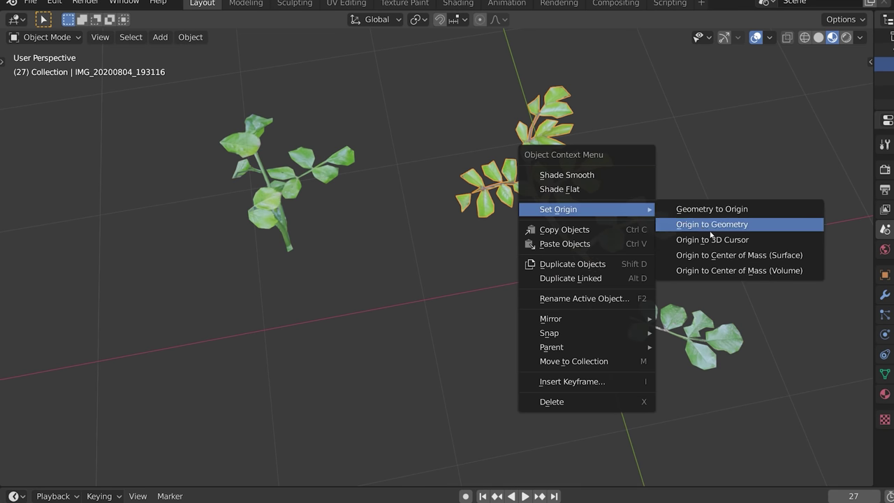
click(720, 241)
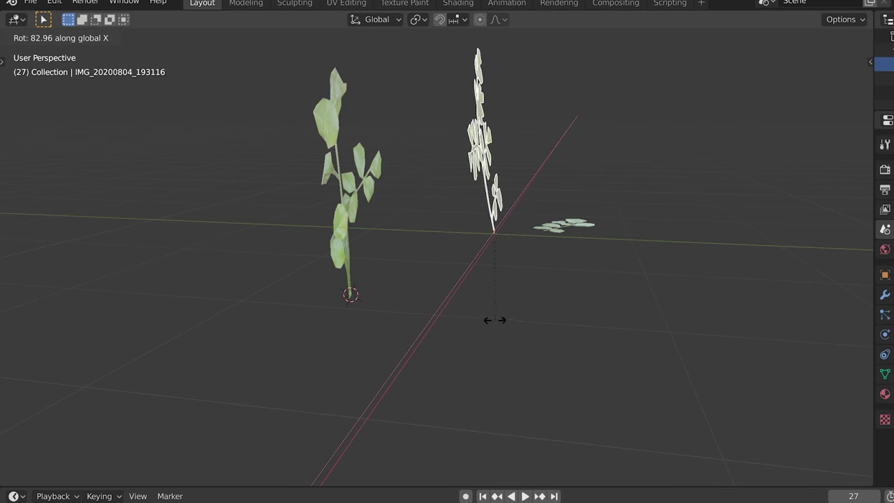
- Rotate the branches that still lie flat upright about the global X axis
click(529, 250)
click(567, 219)
middle_drag(638, 276, 746, 265)
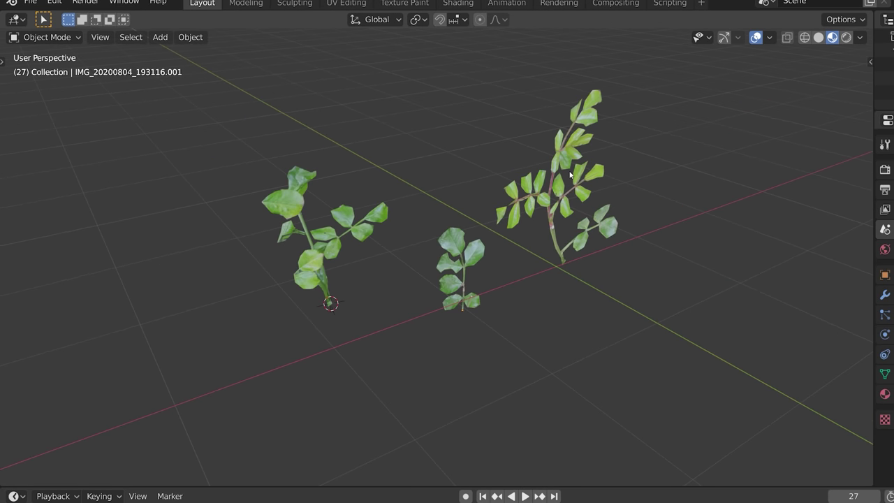
- Bend the top of the tall branch using proportional editing with Smooth falloff and a proportional size of about 0.22
key(Tab)
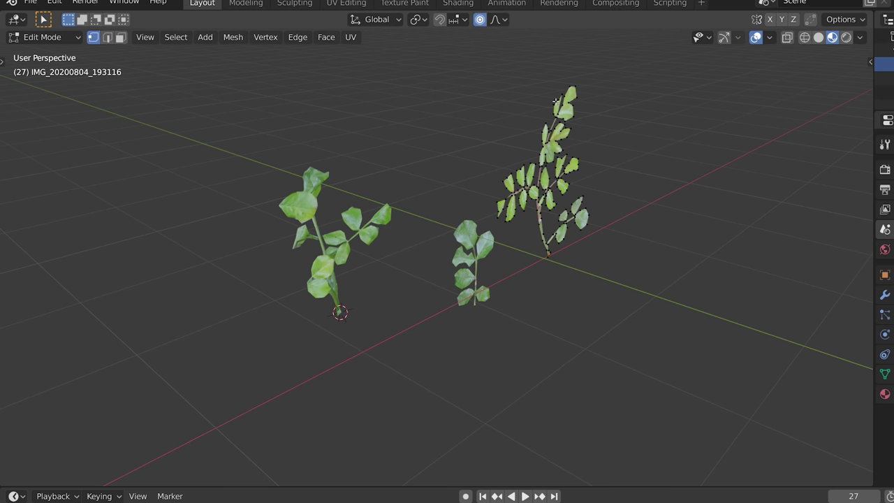
key(g)
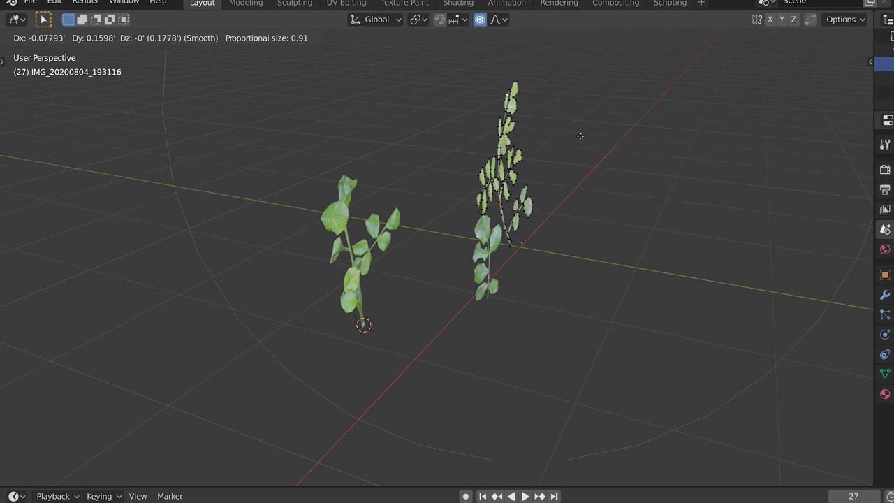
scroll(573, 137, up, 14)
scroll(561, 144, up, 1)
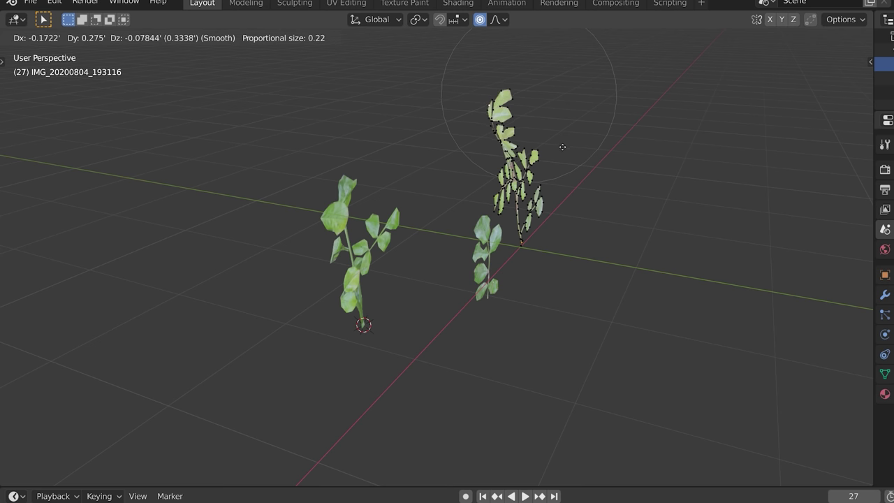
click(558, 155)
- Change the proportional editing falloff to Sharp and pull a point of the tall branch out of its flat plane
click(497, 19)
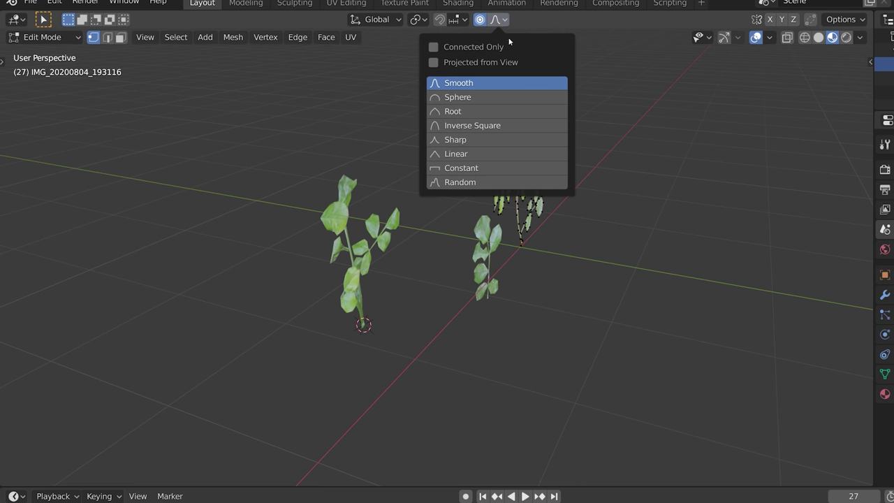
click(489, 140)
key(g)
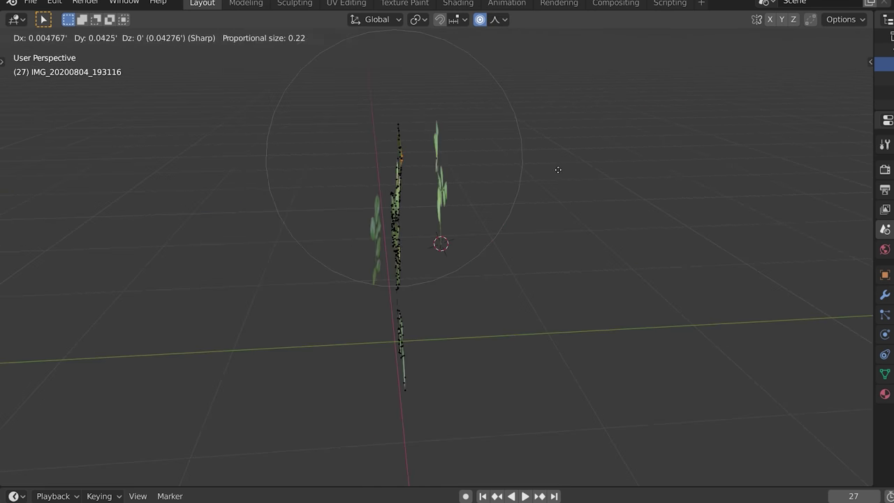
click(574, 174)
key(Tab)
middle_drag(483, 193, 513, 183)
key(Tab)
- Pull the tall branch's middle stem outward and shift its lower leaves along the Y axis with proportional editing
click(453, 252)
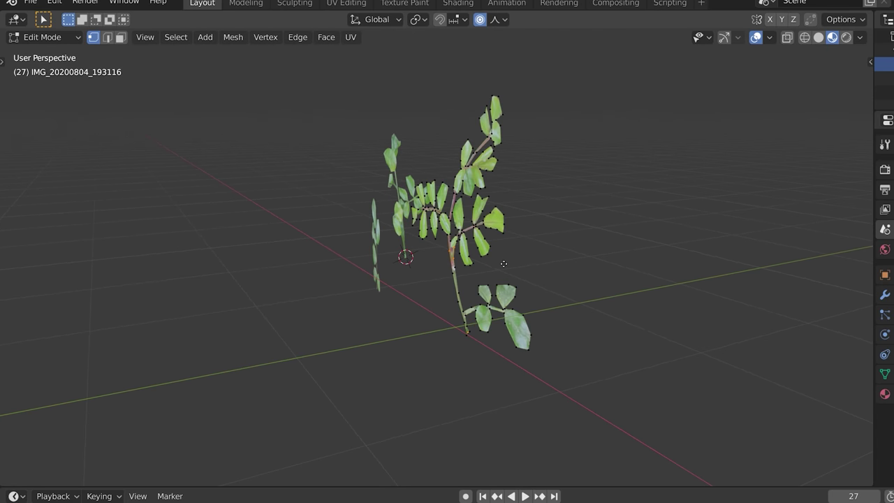
key(g)
click(485, 265)
middle_drag(530, 264, 479, 261)
click(418, 377)
key(g)
key(y)
click(535, 349)
- Rotate the topmost leaves of the tall branch with proportional editing and finish shaping the branches in Object Mode
middle_drag(535, 349, 558, 279)
click(475, 111)
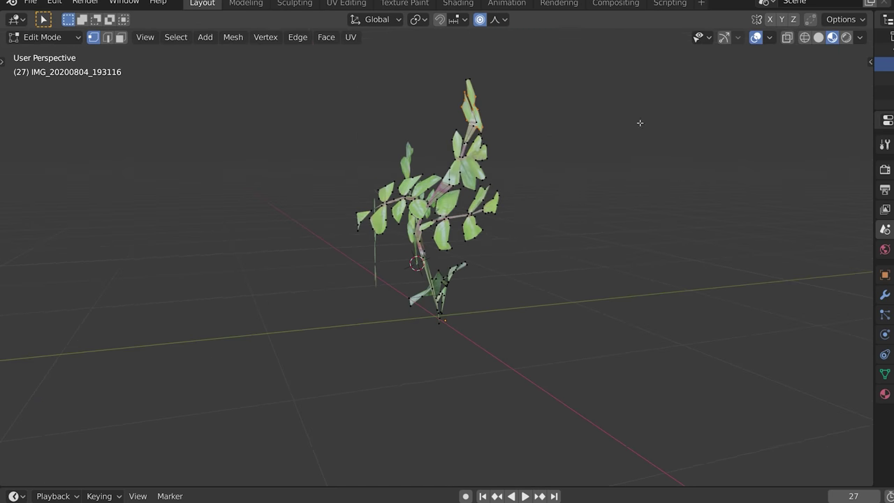
key(r)
click(547, 205)
key(Tab)
middle_drag(547, 205, 471, 224)
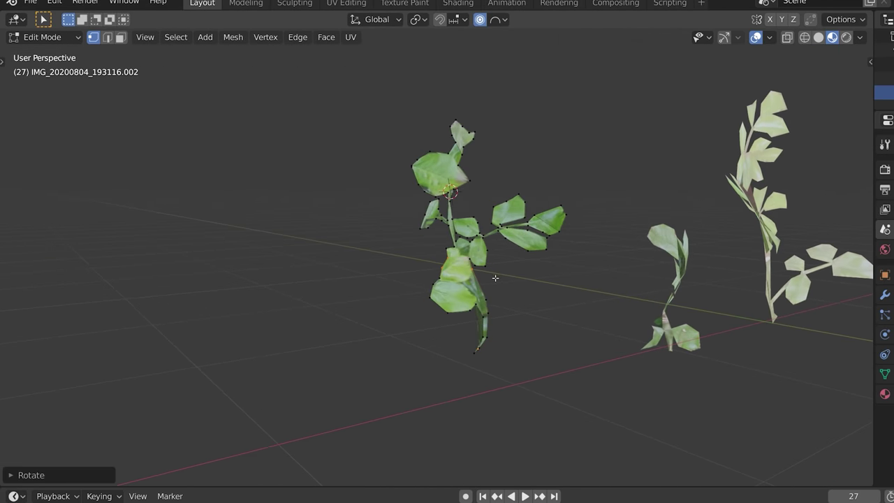
key(Tab)
middle_drag(495, 277, 458, 312)
scroll(429, 285, down, 3)
- Rotate the small middle branch 90 degrees about the Z axis
click(429, 285)
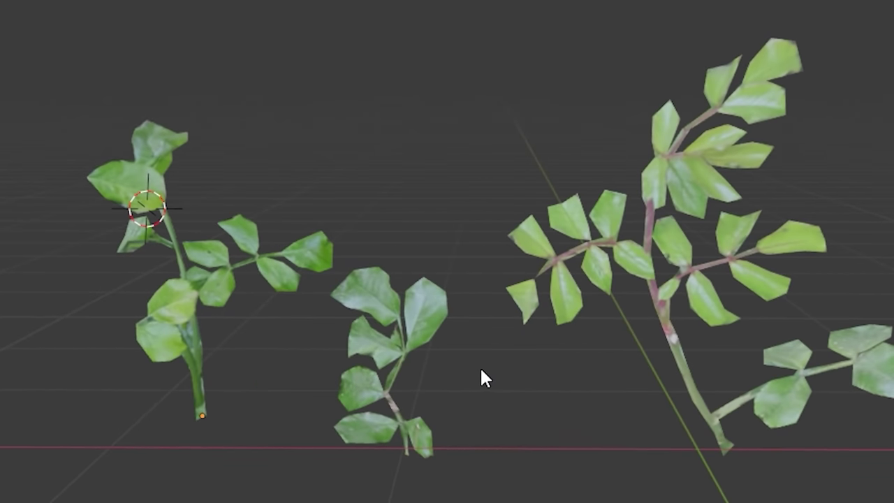
click(423, 293)
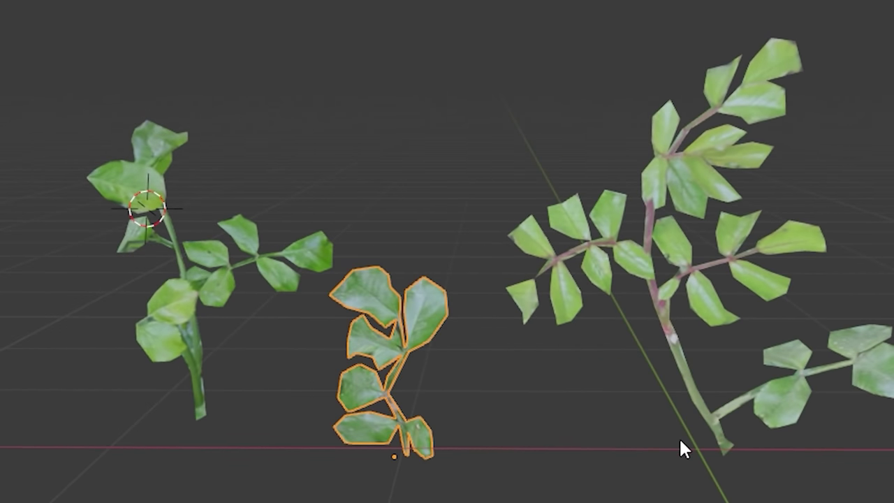
text(rz90)
key(Return)
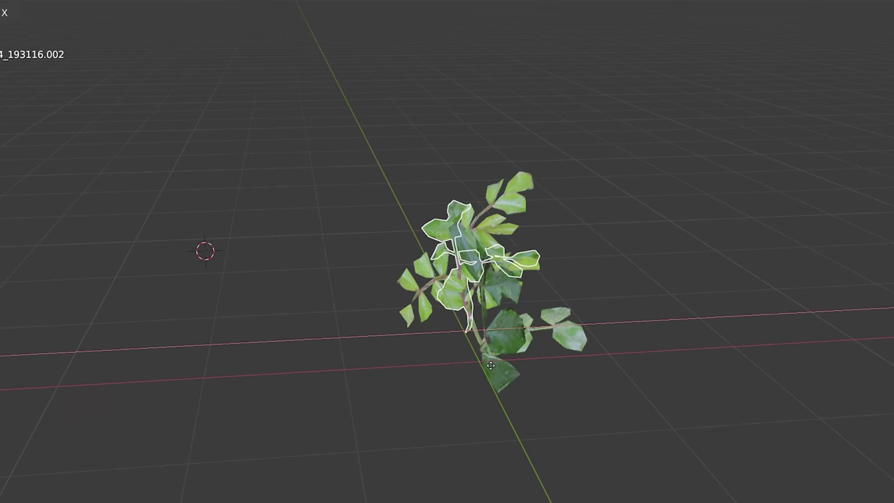
- Move the third branch along the X and Y axes so its base meets the other two stems
click(500, 366)
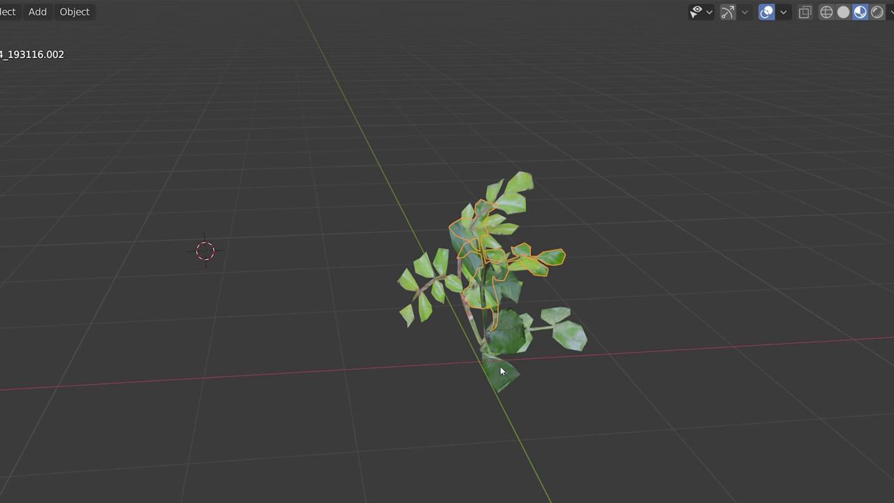
mouse_move(500, 367)
middle_down()
mouse_move(561, 353)
mouse_move(498, 373)
middle_up()
key(g)
key(y)
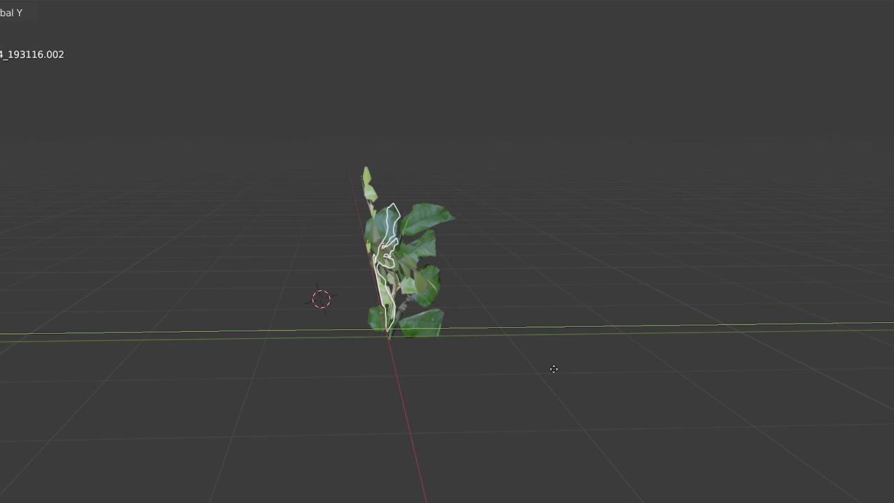
click(554, 368)
- Scale the third branch and rotate it about the Z axis to fill out the plant cluster
key(s)
click(605, 366)
middle_drag(604, 366, 605, 425)
key(r)
key(z)
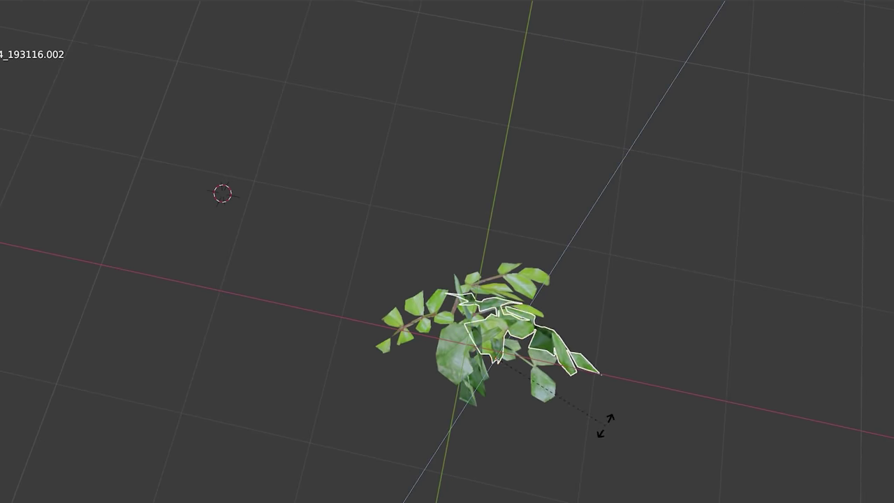
click(524, 468)
- Duplicate the assembled three-branch plant twice along the X axis to form a row of three plants
middle_drag(523, 468, 431, 237)
key(KP_1)
key(shift+d)
key(x)
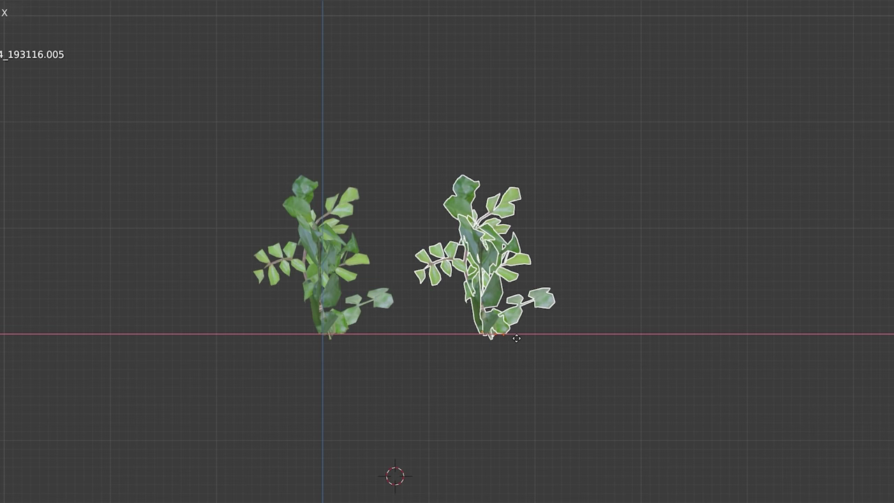
click(547, 364)
shift+middle_drag(546, 365, 455, 361)
key(shift+d)
key(x)
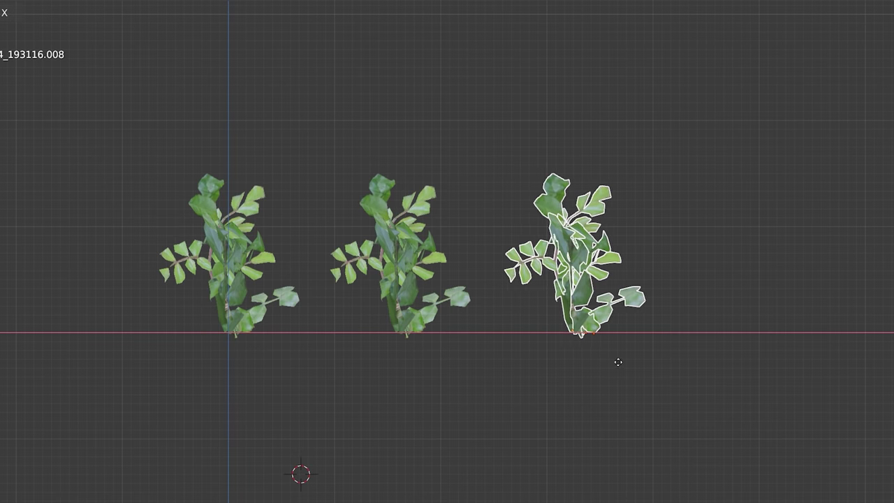
click(638, 363)
- Scale one branch of the middle plant and rotate that plant's small branch about the Z axis
click(431, 258)
key(s)
click(532, 186)
click(419, 311)
middle_drag(500, 321, 495, 335)
key(r)
key(z)
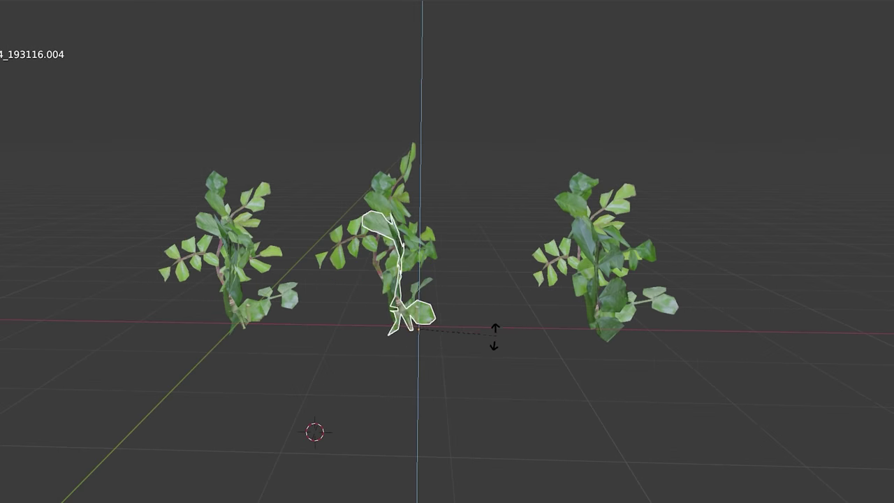
click(440, 323)
- Enlarge the small broad-leaved branch of the middle plant
shift+middle_drag(489, 293, 398, 323)
click(515, 210)
key(Tab)
key(Tab)
middle_drag(569, 287, 594, 280)
- Rotate the third plant's small branch about the Z axis and shift it along the Y axis
click(502, 328)
key(r)
key(z)
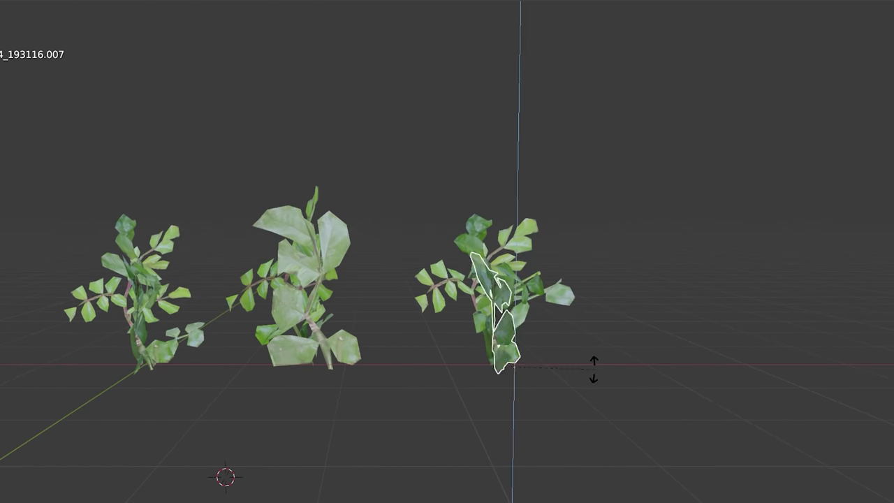
click(594, 369)
middle_drag(593, 370, 559, 433)
key(g)
key(y)
click(538, 169)
- Select a linked leaf cluster on the third plant's tall branch, then move and rotate it with proportional editing
key(Tab)
key(l)
key(g)
key(r)
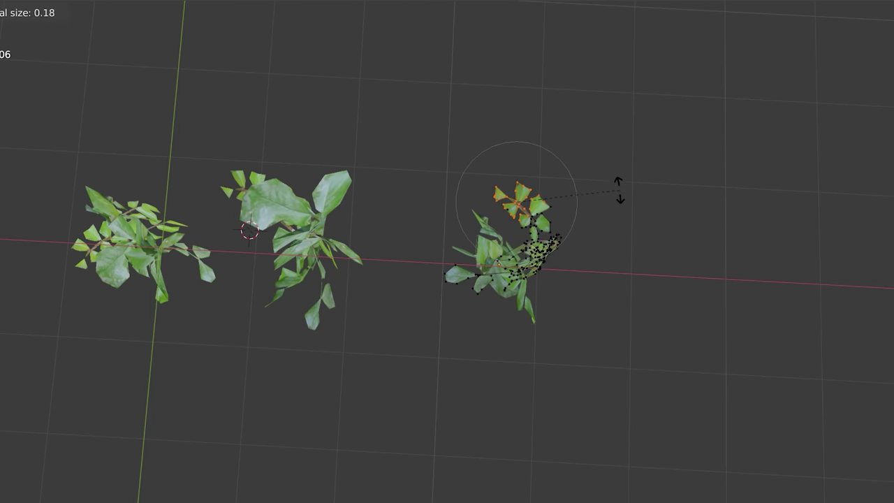
click(619, 190)
key(Tab)
- Select all the branches that make up the first plant
middle_drag(555, 280, 475, 316)
key(Tab)
key(Tab)
click(412, 307)
drag(189, 292, 154, 309)
click(307, 272)
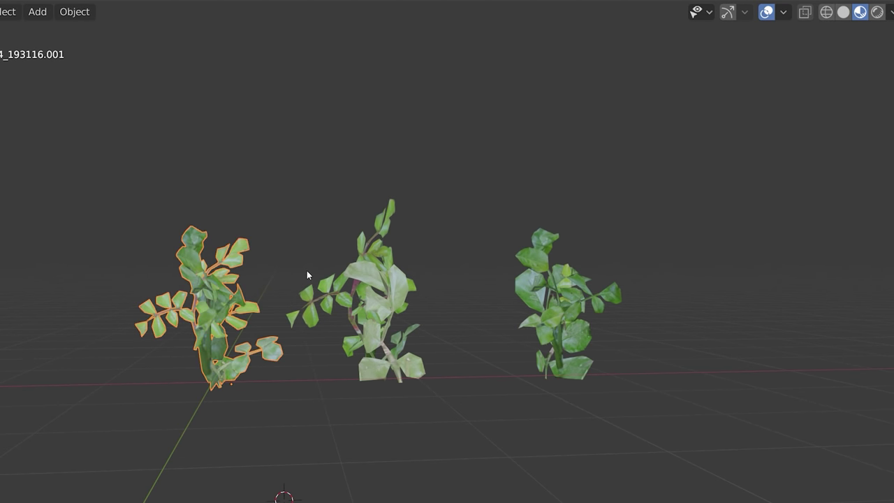
- Add a Translucent BSDF to the plant material, connect it to the Material Output surface and feed it the photo texture's colour
click(559, 307)
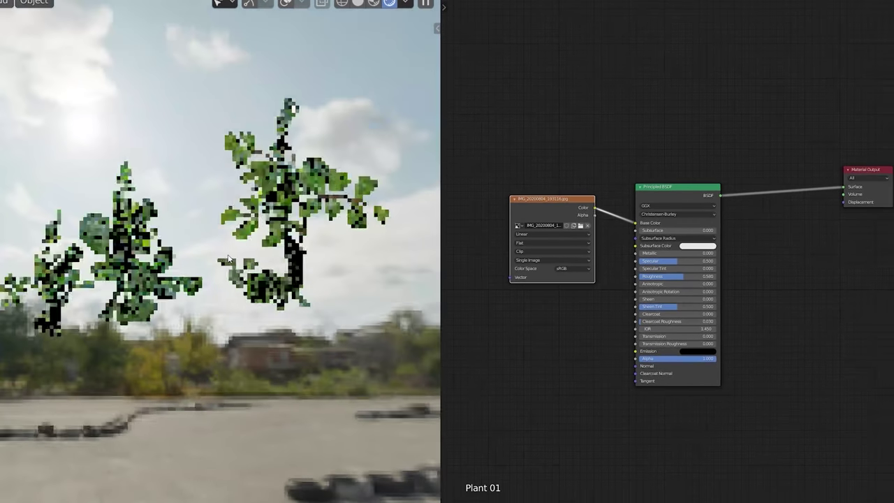
middle_drag(228, 259, 200, 291)
middle_drag(736, 150, 719, 170)
key(shift+a)
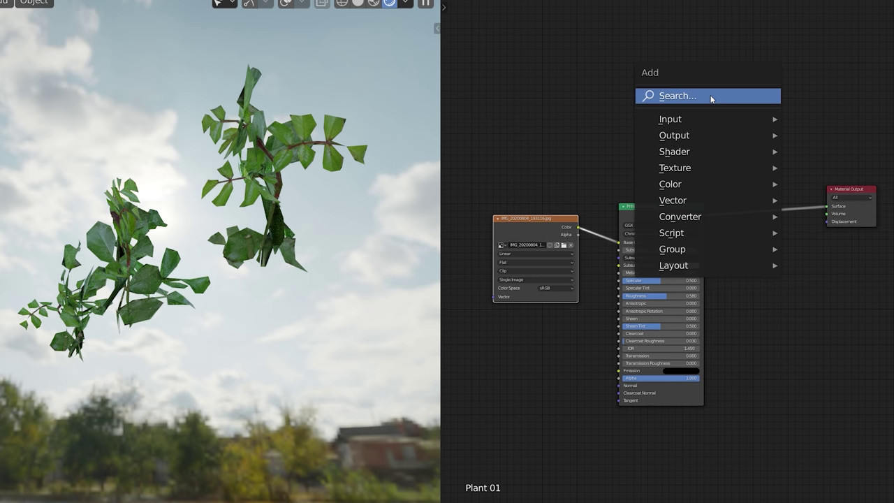
click(709, 95)
text(trans)
key(Return)
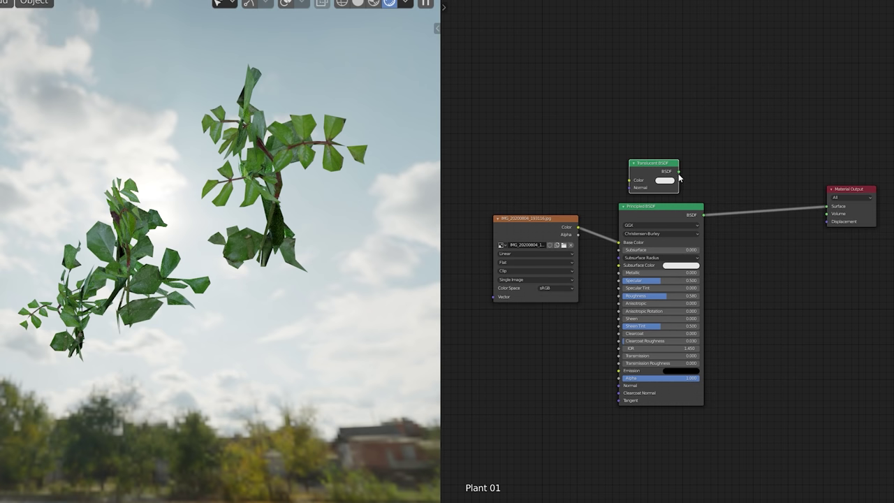
drag(830, 205, 828, 206)
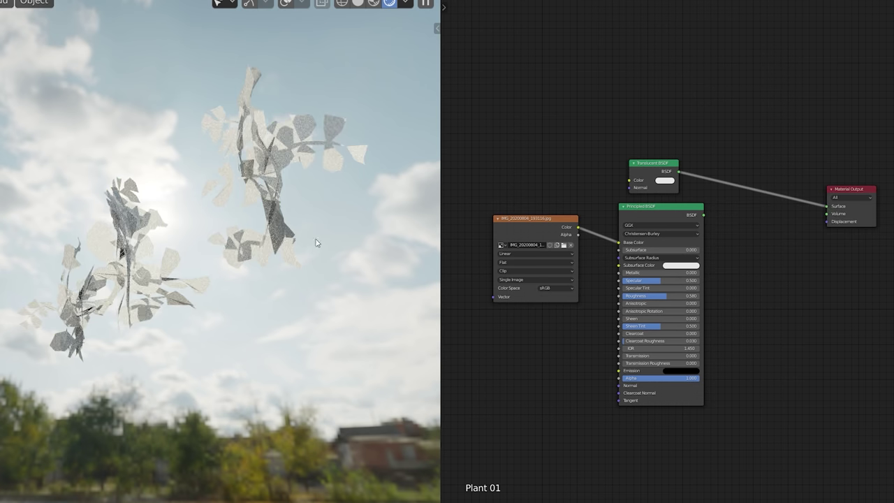
middle_drag(315, 244, 99, 279)
drag(577, 227, 626, 180)
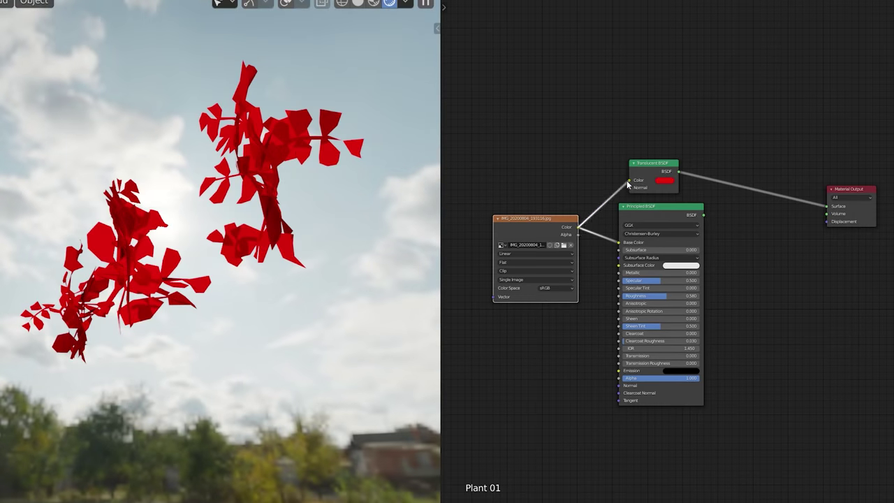
- Add a Mix Shader that blends the Translucent BSDF with the Principled BSDF before the Material Output surface
key(shift+a)
click(746, 121)
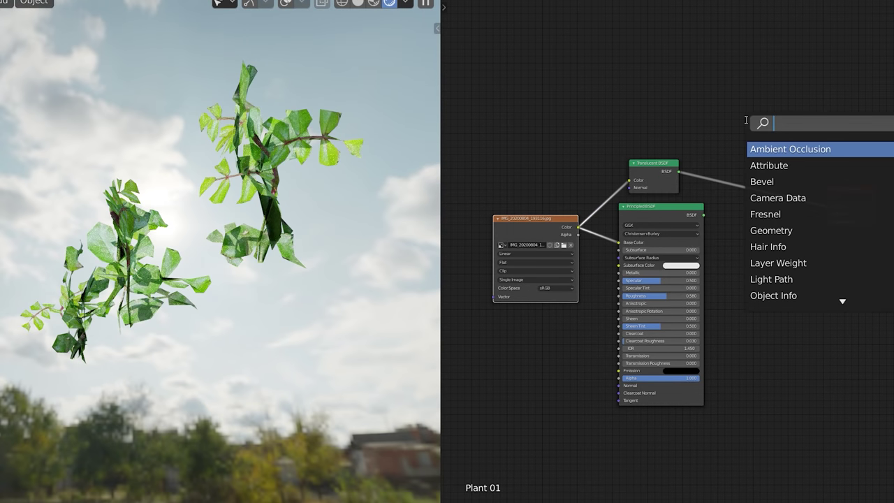
text(mix)
key(Return)
click(721, 210)
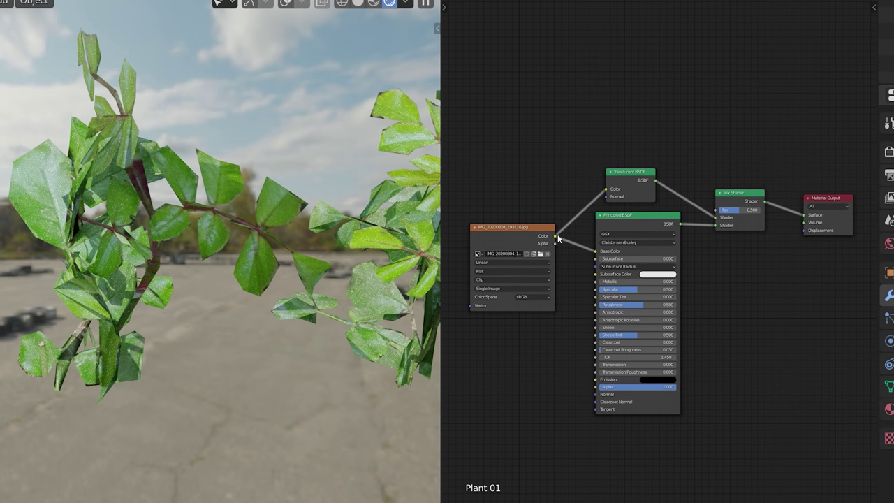
- Connect the photo texture's colour to the Material Output displacement through a new Displacement node, using its Height input
drag(785, 225, 804, 230)
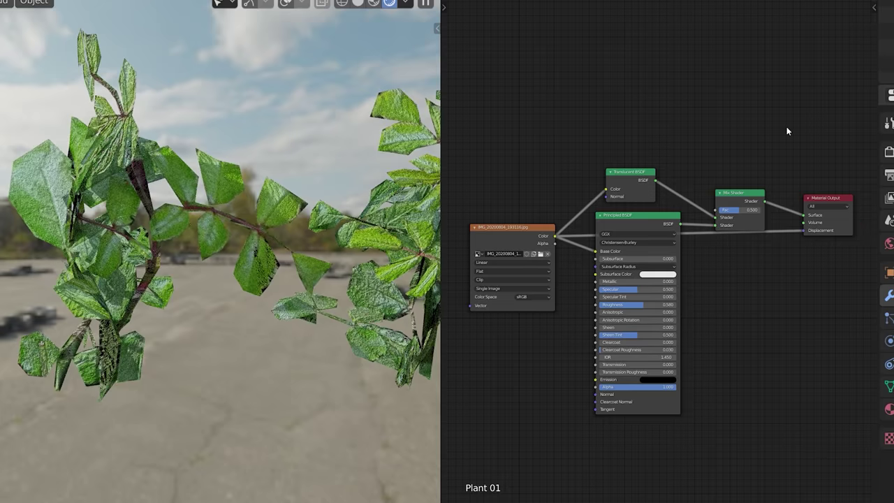
key(shift+a)
click(786, 128)
text(disp)
key(Return)
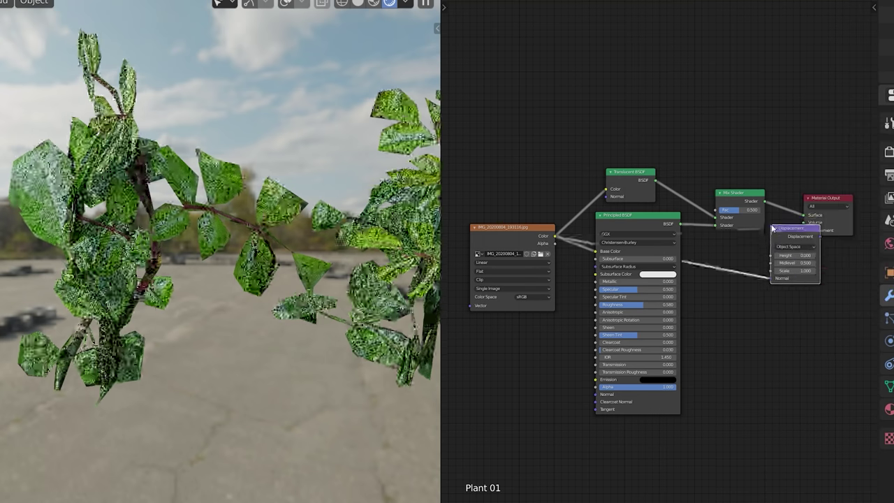
click(760, 241)
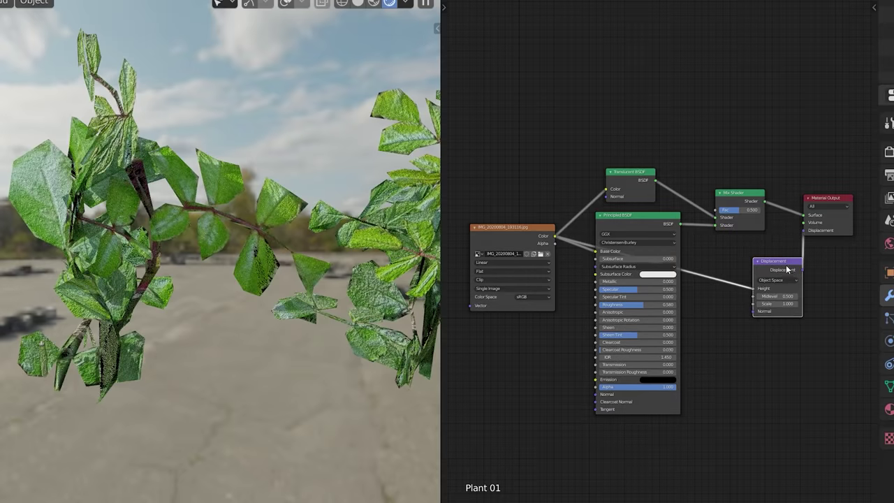
- Insert a Math node between the photo texture and the Displacement node's Height input
key(shift+a)
click(784, 164)
text(math)
key(Return)
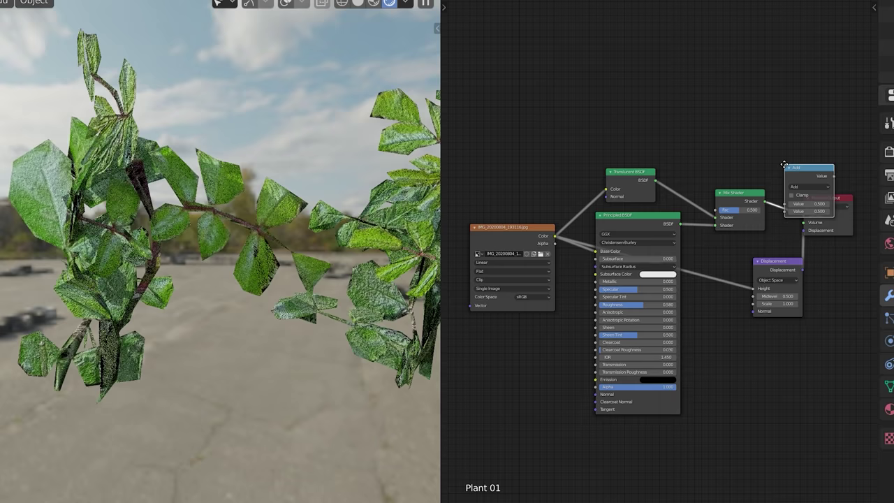
click(677, 259)
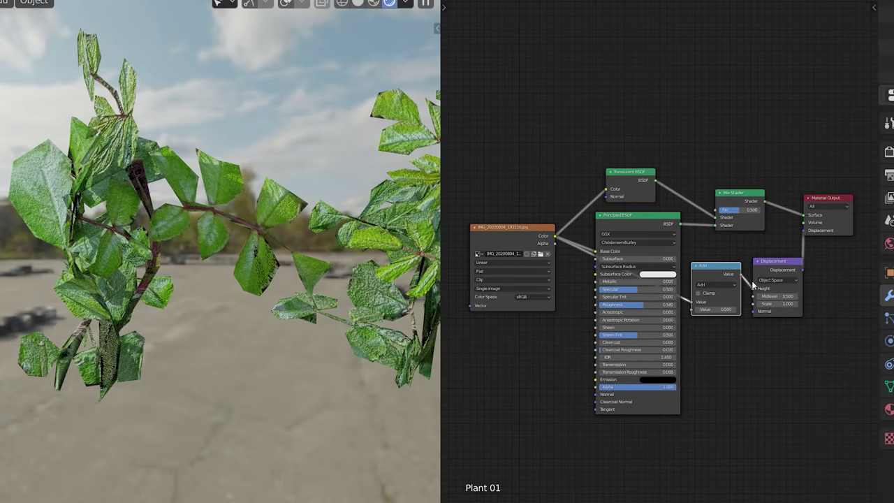
- Set the Math node to Multiply with a value of 0.002
click(703, 285)
click(725, 325)
click(719, 309)
text(.002)
key(Return)
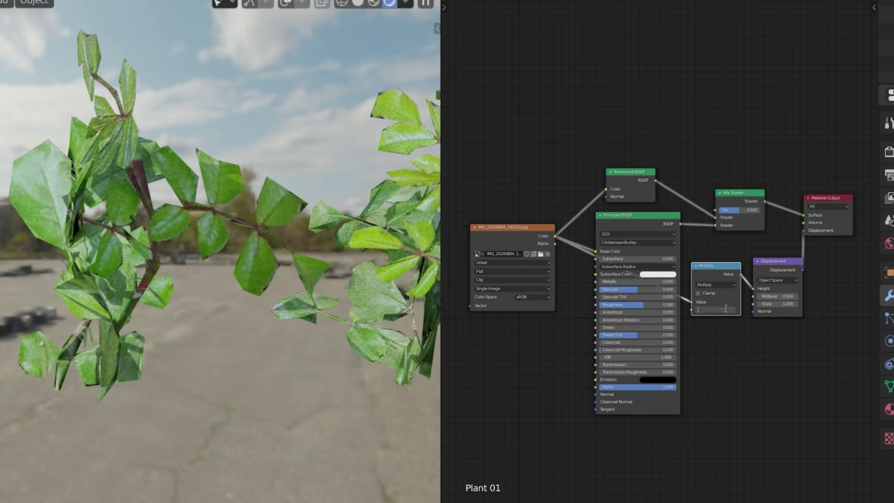
key(Return)
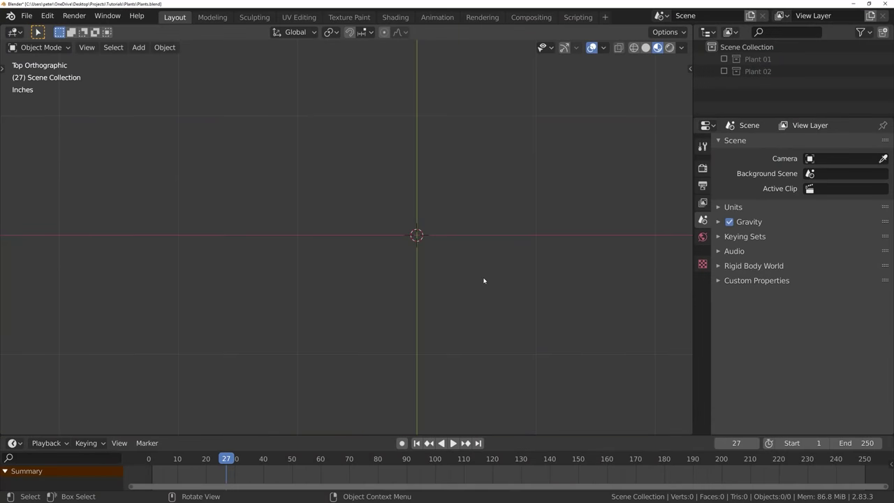
- Load the plant photo IMG_20200804_193836.jpg as a reference image in the top view
key(shift+a)
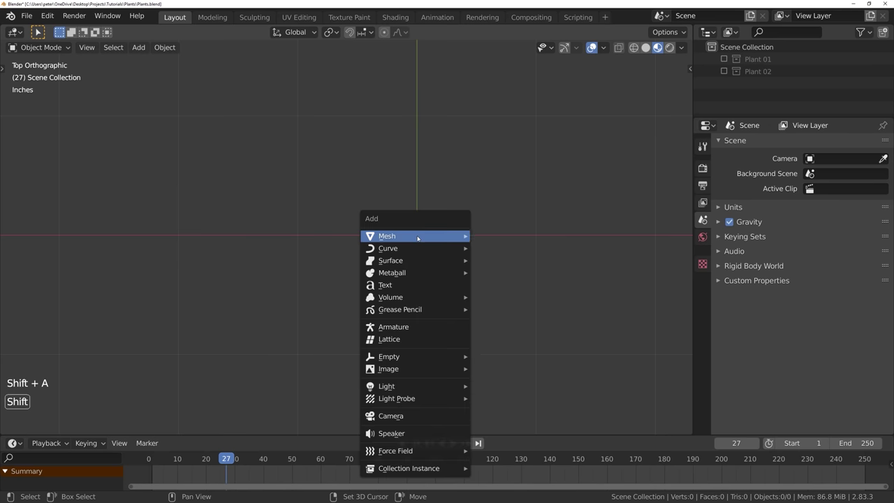
mouse_move(411, 370)
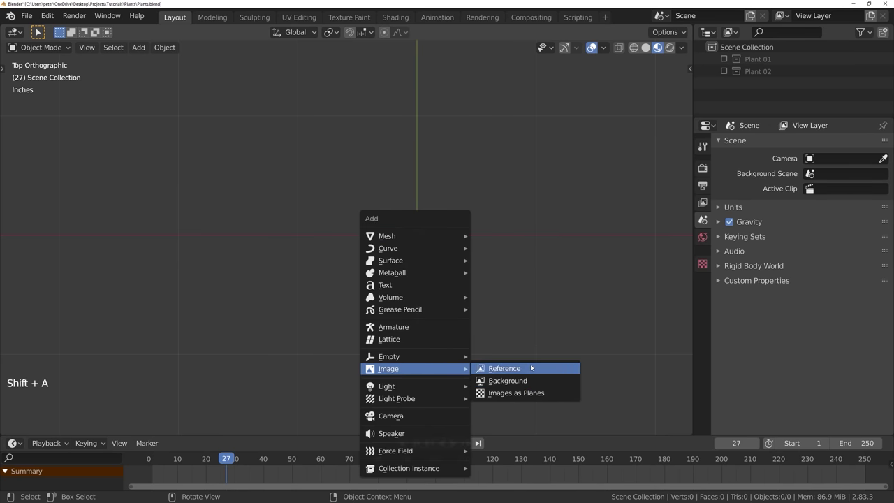
click(513, 369)
scroll(449, 180, down, 1)
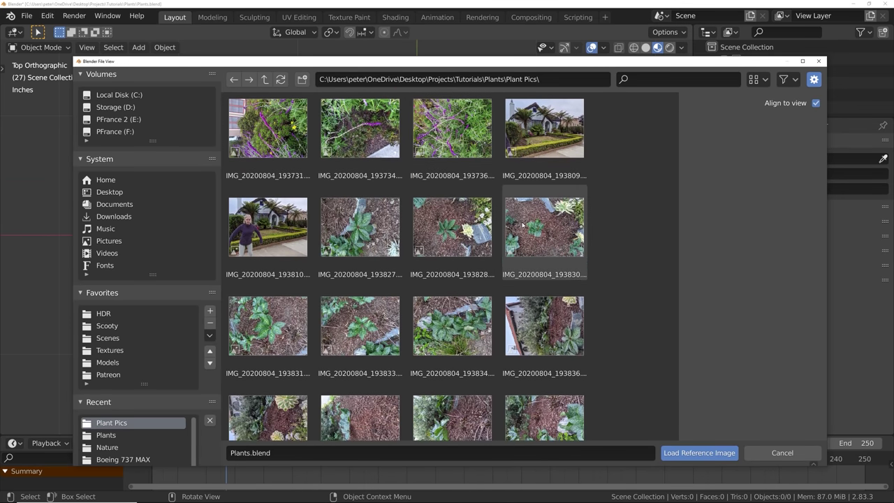
click(554, 327)
double_click(546, 327)
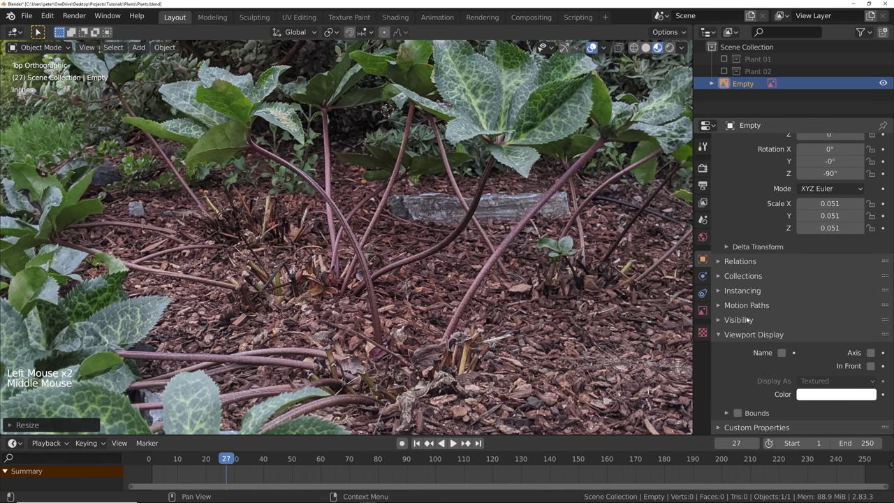
- Enable transparency on the reference image and lower its opacity to about 0.515
click(703, 310)
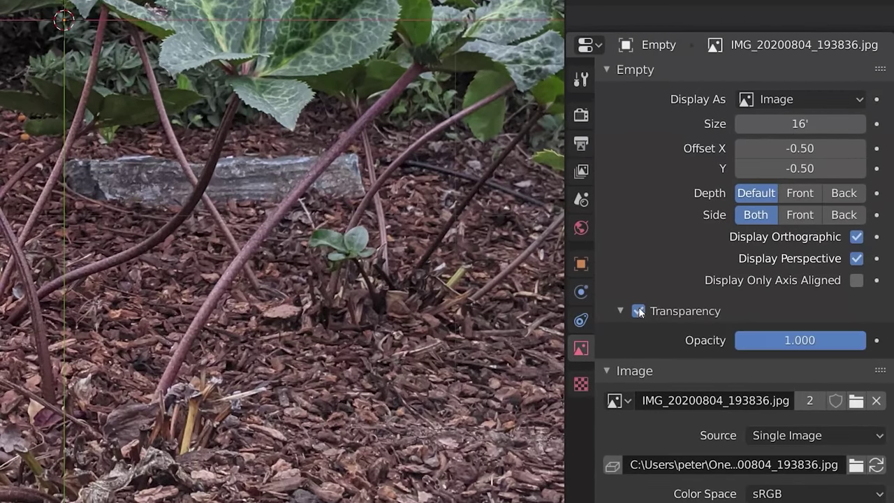
drag(836, 306, 824, 306)
drag(846, 340, 808, 341)
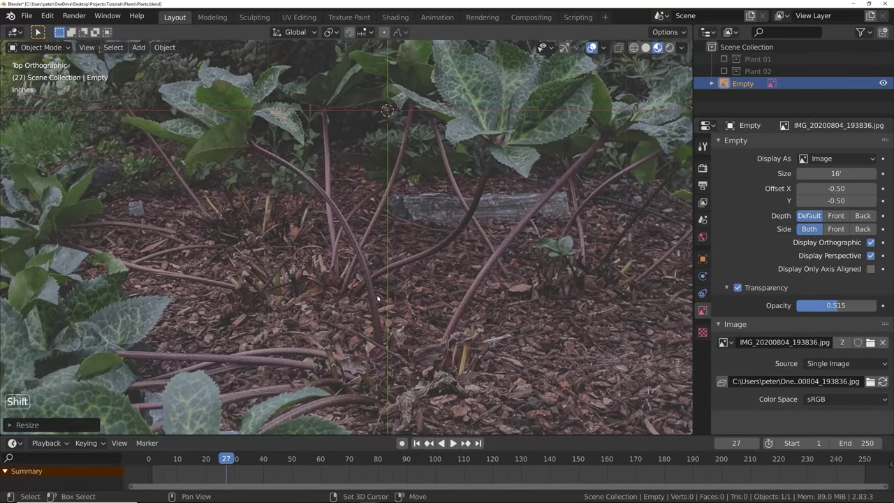
- Set the 3D cursor near the base of the curved stem, add a plane there and scale it down onto the stem
shift+right_click(377, 299)
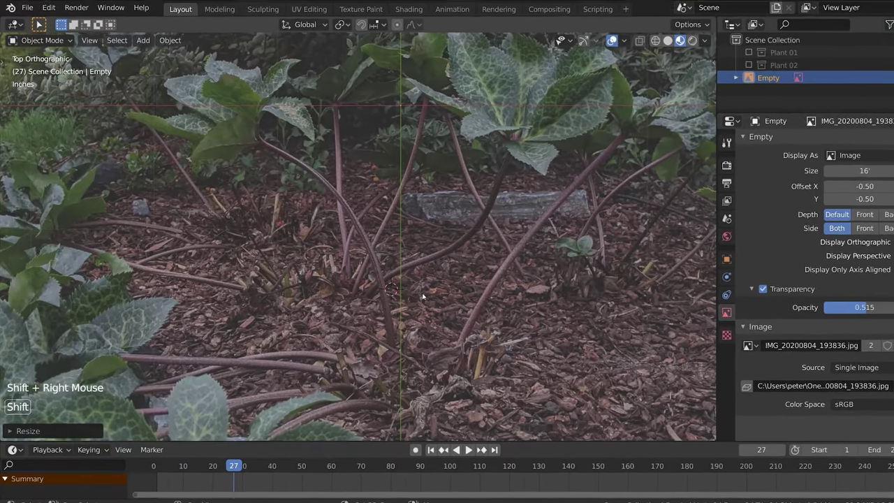
key(shift+a)
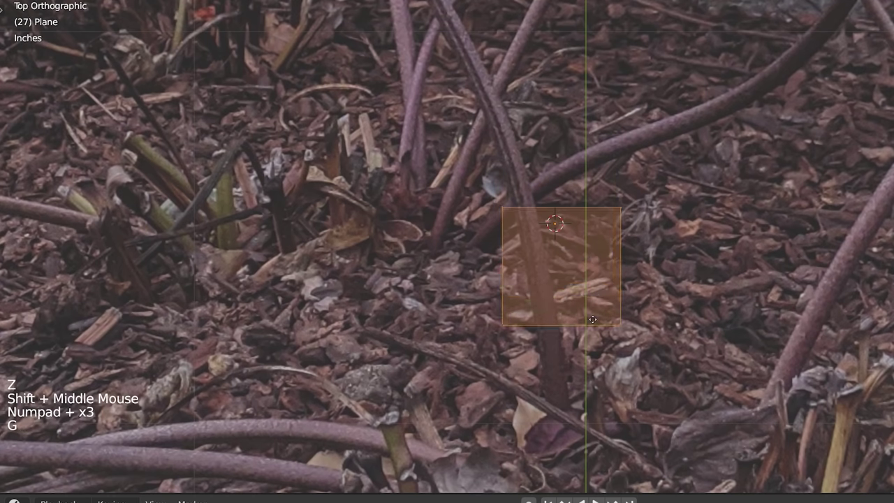
click(667, 412)
key(s)
click(597, 385)
key(g)
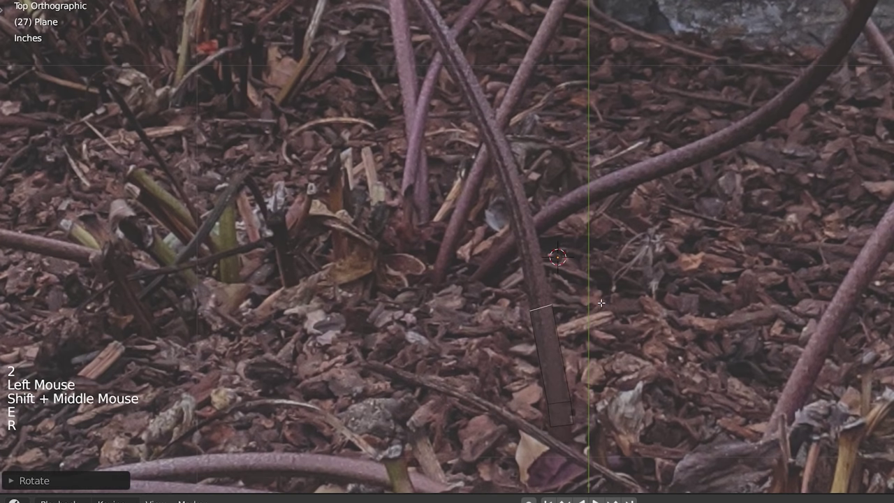
- Extrude the plane's edges along the curved stem and its side stems, rotating and moving each segment to follow the photo
shift+middle_drag(600, 302, 633, 389)
key(e)
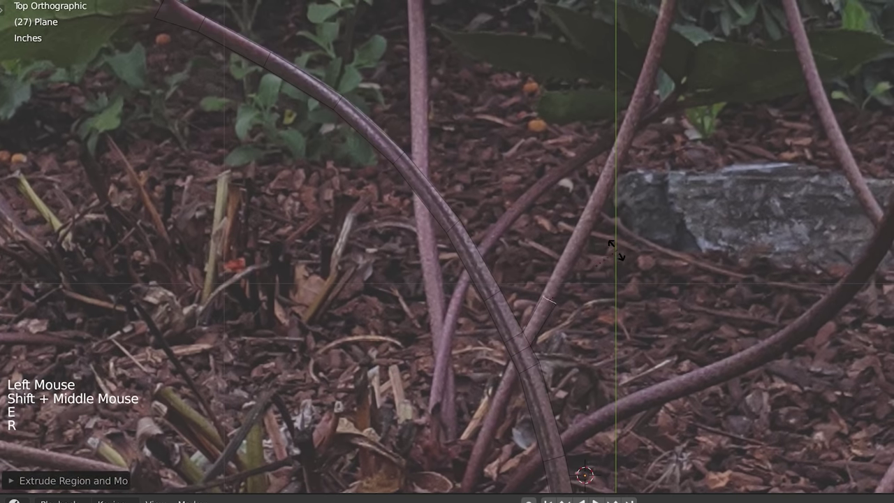
key(g)
shift+middle_drag(615, 256, 612, 299)
key(e)
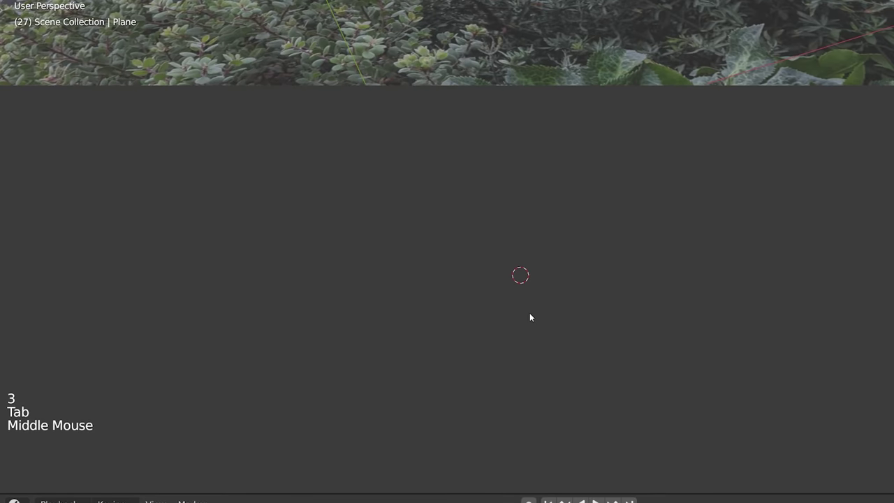
- Frame the stem mesh in solid shading and set up a shader editor area beside the 3D view
key(KP_Decimal)
key(z)
mouse_move(537, 203)
middle_down()
mouse_move(601, 204)
mouse_move(517, 218)
mouse_move(725, 218)
middle_up()
click(724, 217)
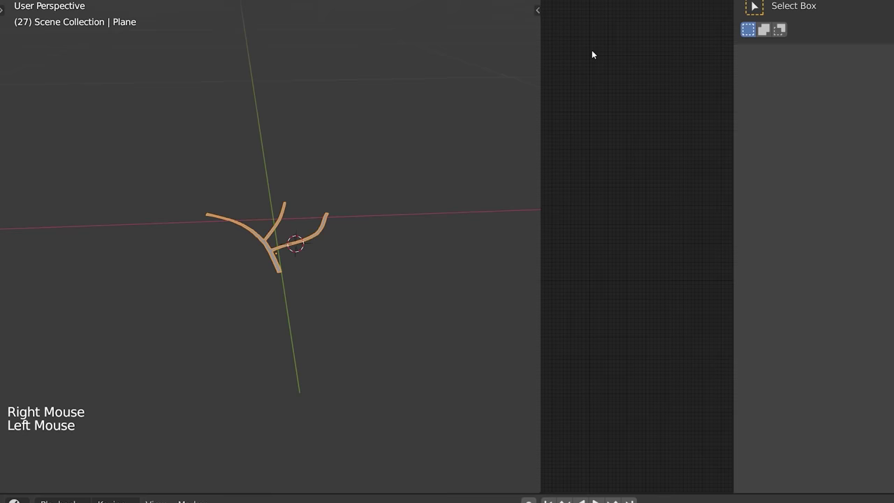
drag(734, 62, 785, 64)
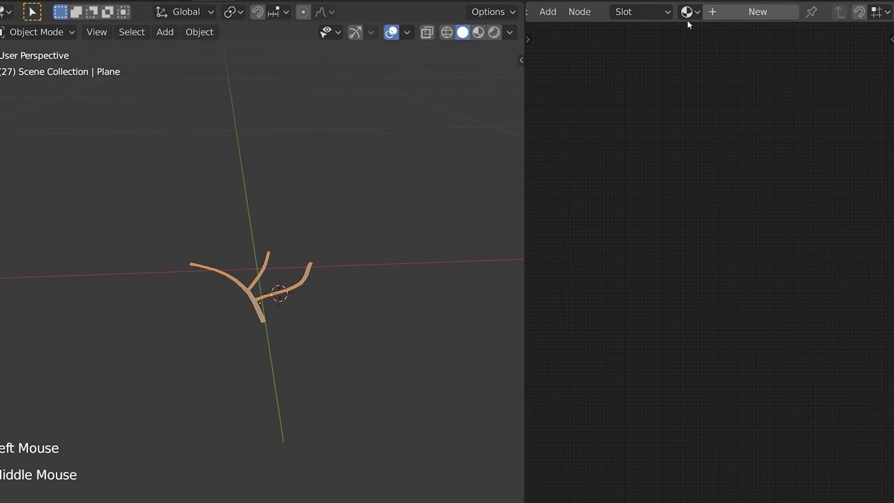
- Create a stem material named "Trunk?" and add an Image Texture node beside its Principled BSDF
click(760, 12)
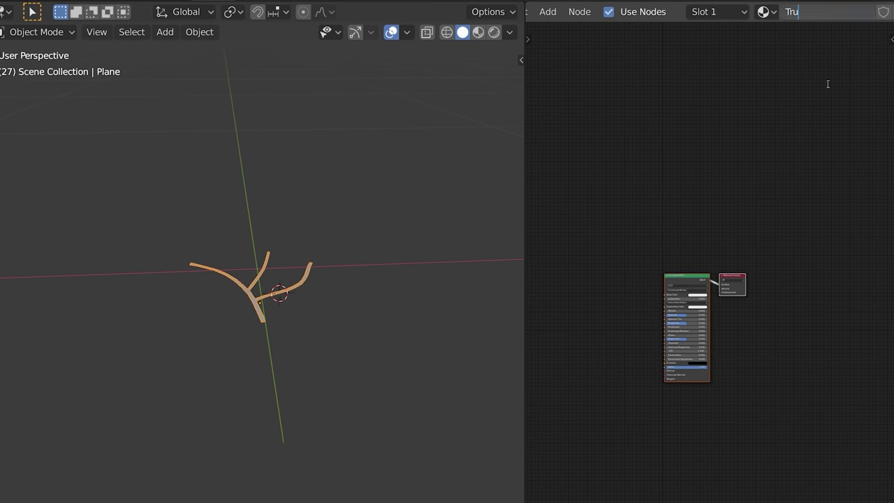
key(Return)
key(shift+a)
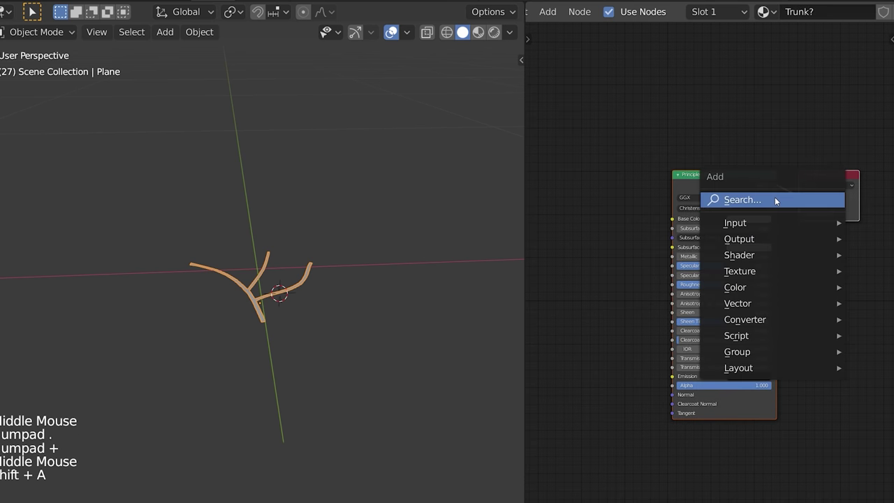
click(774, 200)
text(image)
key(Return)
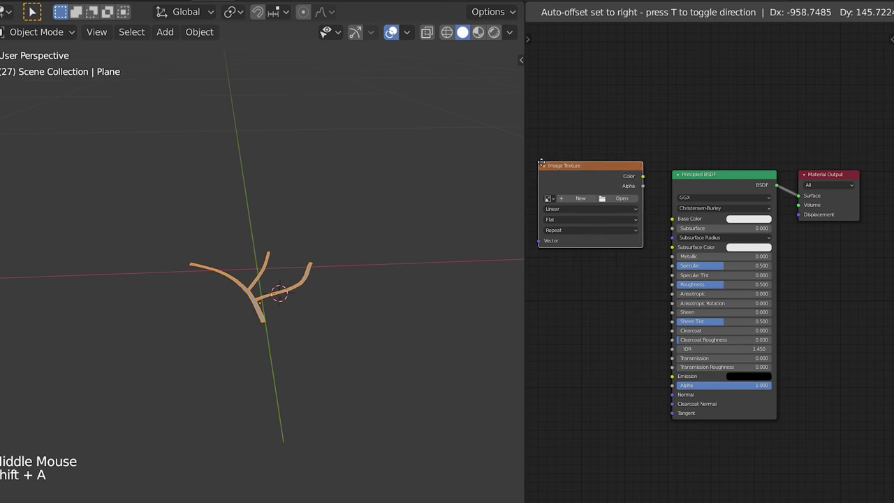
click(553, 176)
- Load IMG_20200804_193836.jpg into the Image Texture node and connect its colour to the Principled BSDF's Base Color
click(615, 208)
middle_drag(719, 313, 718, 317)
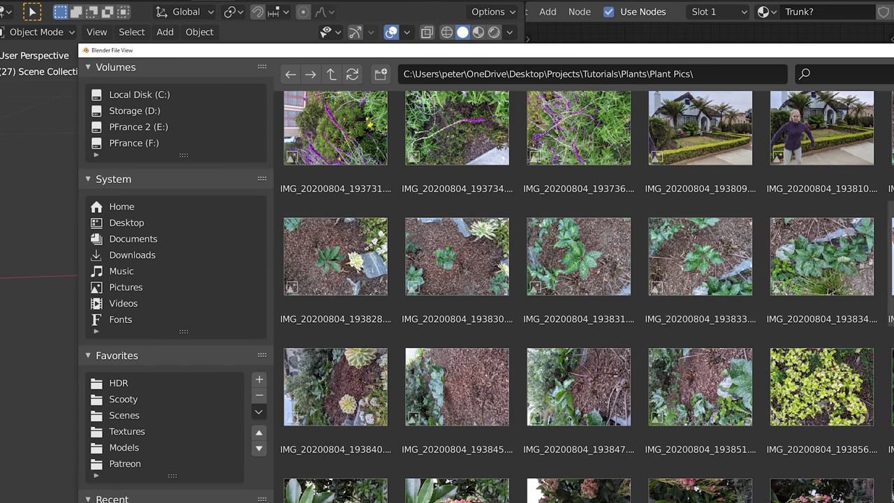
double_click(891, 257)
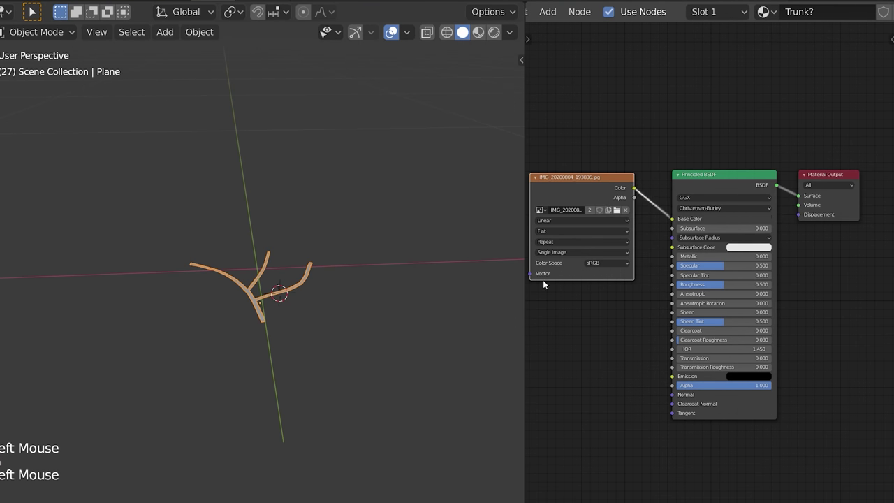
- Switch the 3D view to Material Preview shading to show the stem's texture
key(z)
click(340, 349)
middle_drag(350, 365, 352, 422)
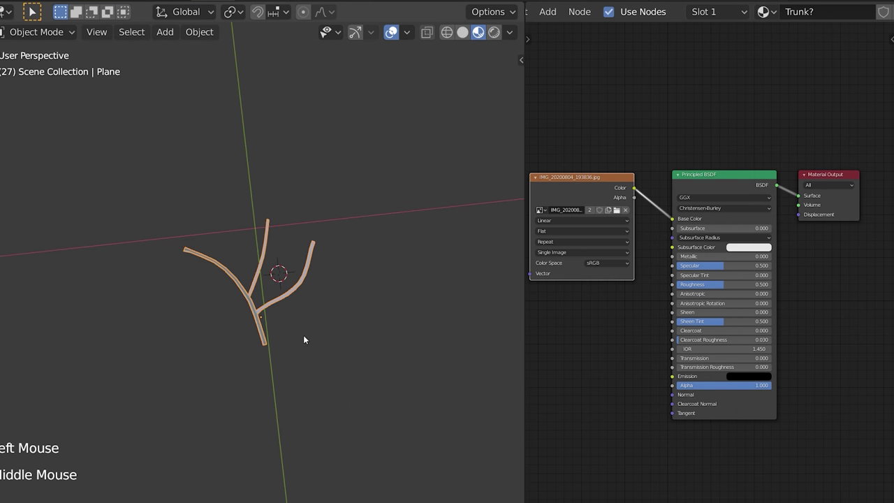
- Unwrap the whole stem mesh from the top orthographic view using Project From View
key(KP_7)
key(KP_Add)
key(KP_Add)
key(KP_Add)
key(KP_Add)
key(KP_Add)
key(KP_Add)
key(KP_Add)
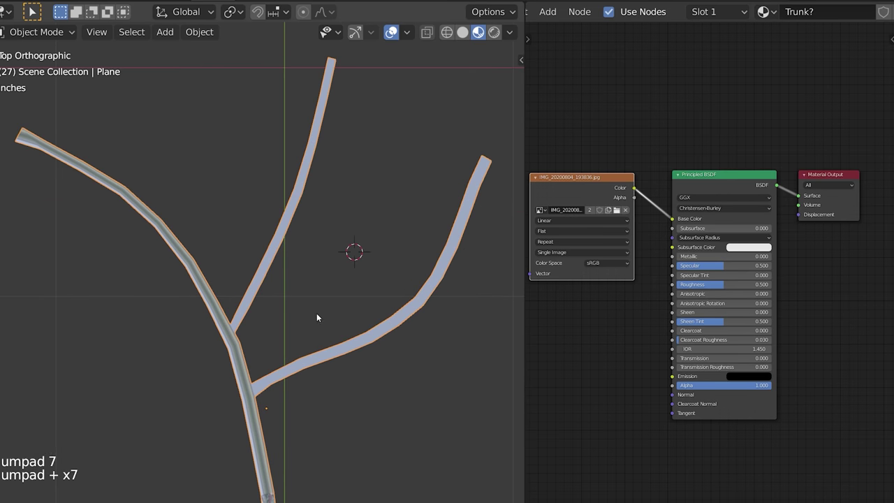
key(Tab)
key(u)
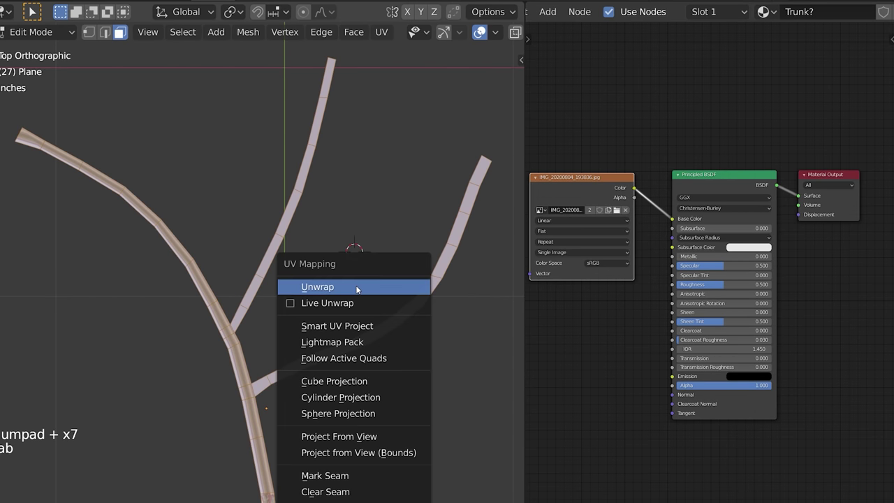
click(347, 439)
- Replace the shader editor with a UV editor, select all stem UVs and maximize the area to show the whole photo
click(542, 12)
click(573, 105)
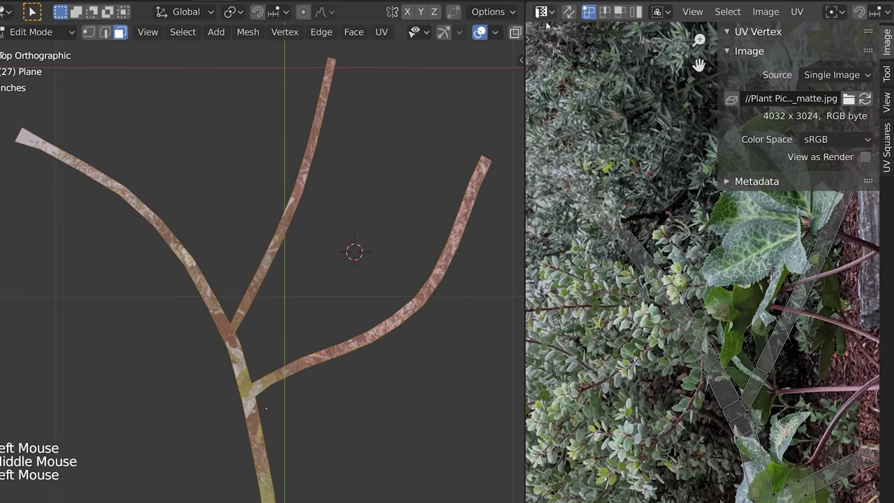
key(n)
middle_drag(655, 165, 620, 234)
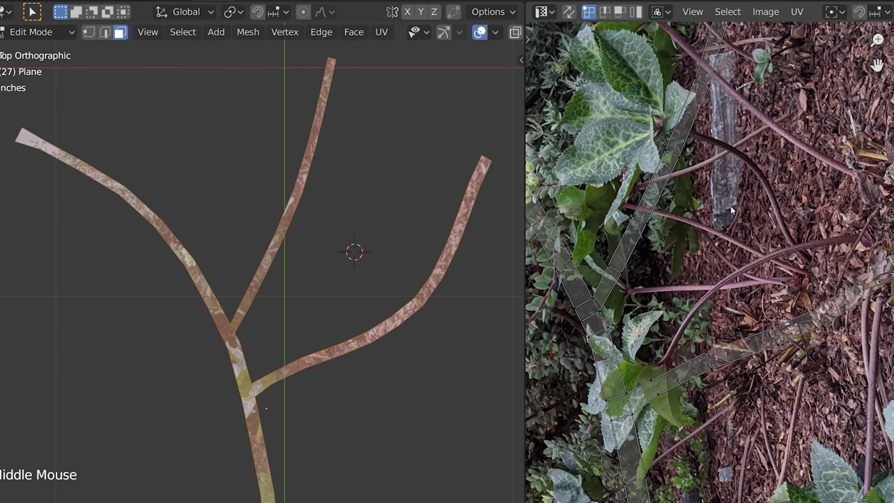
key(a)
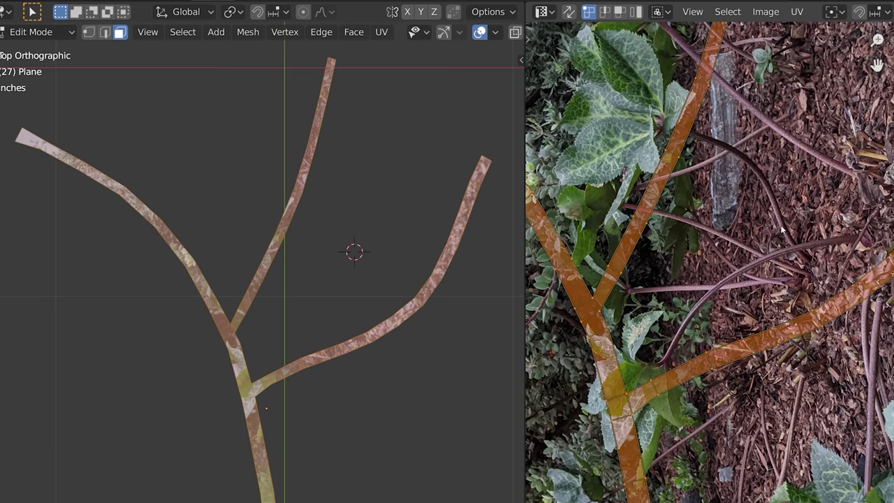
key(ctrl+space)
scroll(625, 195, down, 3)
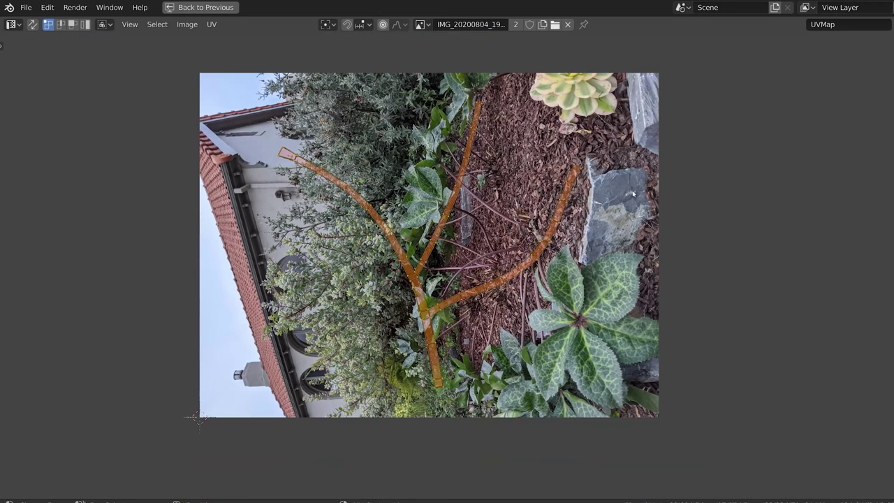
- Rotate the stem UVs by -90 degrees, then scale them down and move them onto the reddish stems in the photo
key(r)
text(90-)
key(Return)
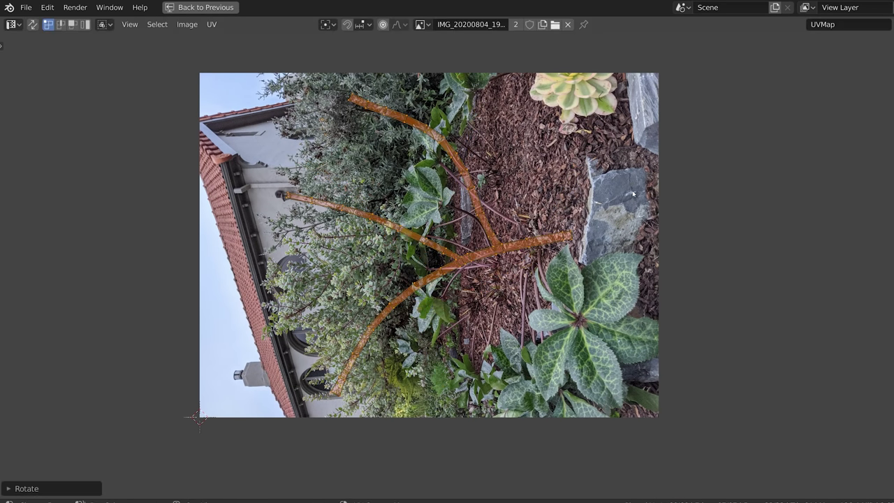
scroll(631, 193, up, 2)
key(s)
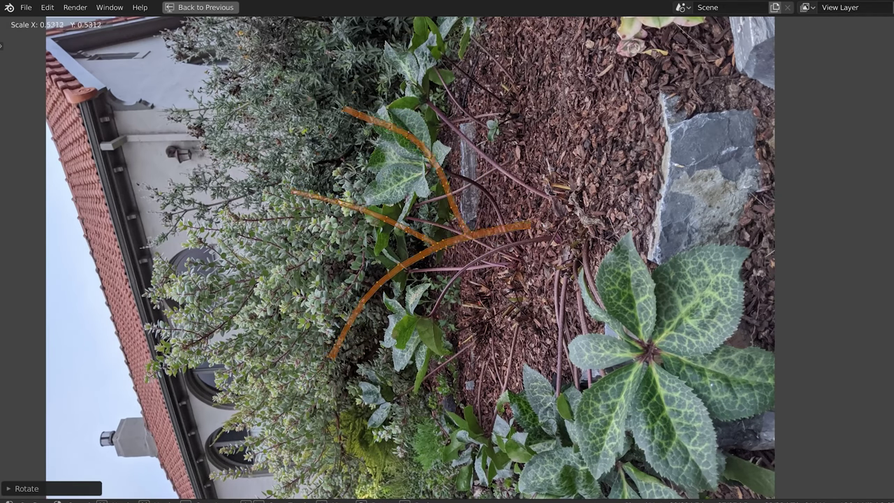
click(524, 188)
key(g)
click(544, 198)
key(g)
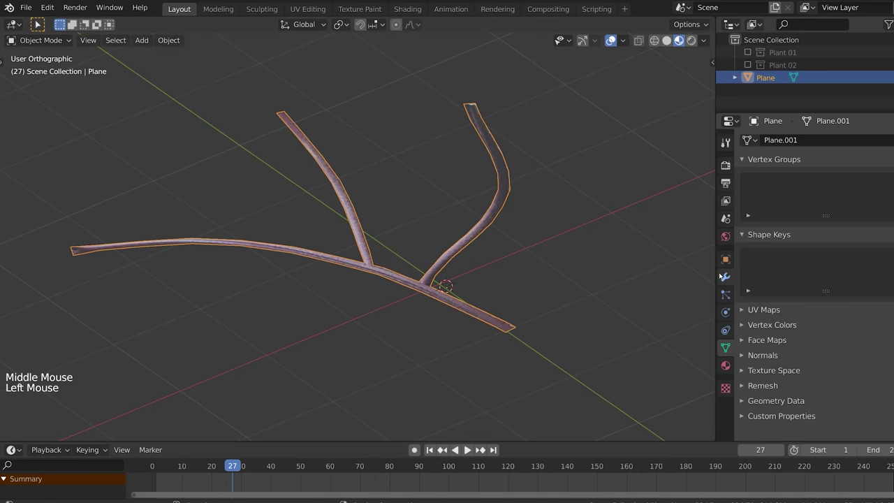
- Add a Solidify modifier to the stem mesh with a thickness of about 0.125'
click(725, 276)
click(762, 139)
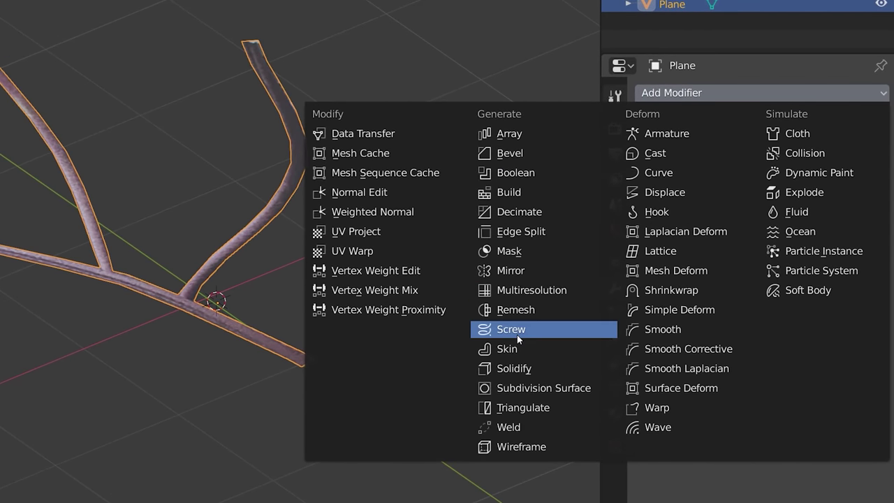
click(538, 361)
drag(699, 190, 741, 190)
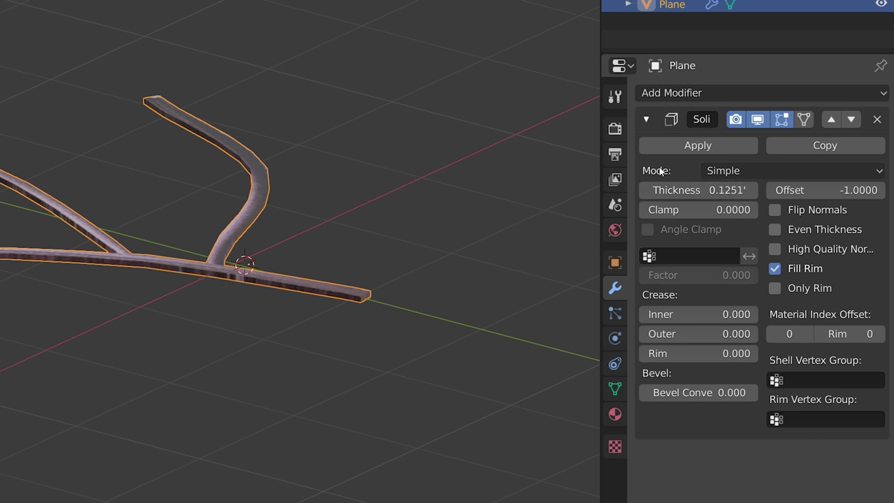
- Add a Subdivision Surface modifier to the stem and increase the Solidify thickness to about 0.243'
click(713, 91)
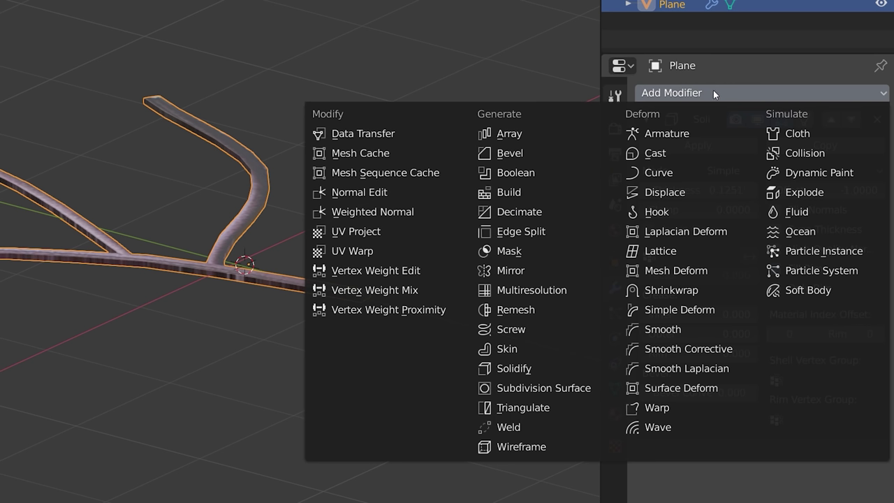
click(557, 395)
middle_drag(399, 322, 224, 311)
drag(698, 190, 781, 190)
middle_drag(210, 199, 105, 234)
click(213, 239)
middle_drag(213, 238, 267, 265)
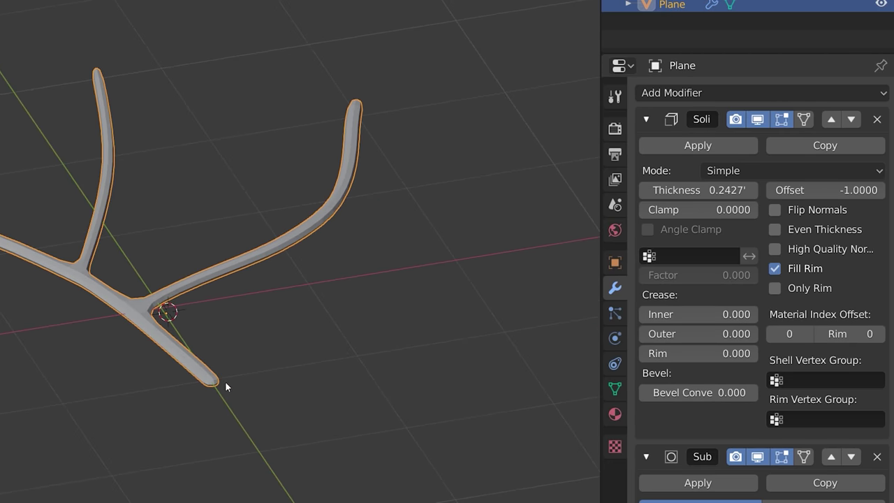
- Set the stem's origin to the 3D cursor at its base and rotate the stem 90 degrees about the X axis
right_click(246, 233)
mouse_move(247, 234)
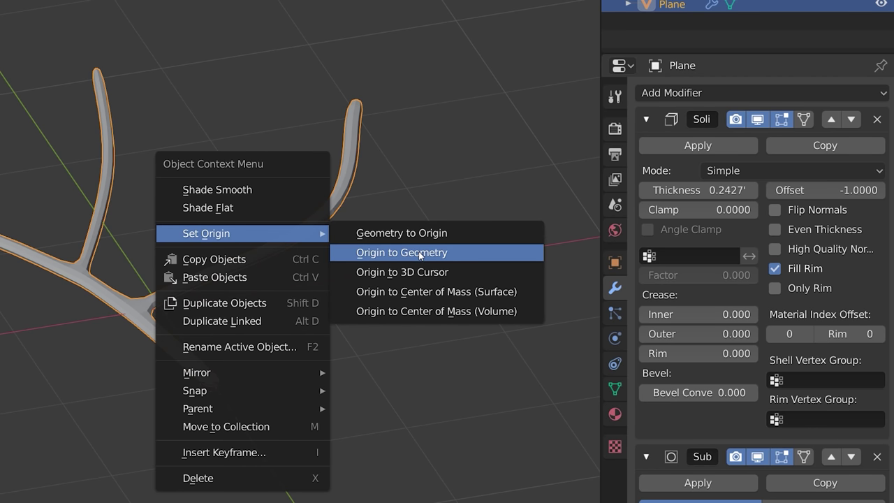
click(417, 273)
text(r)
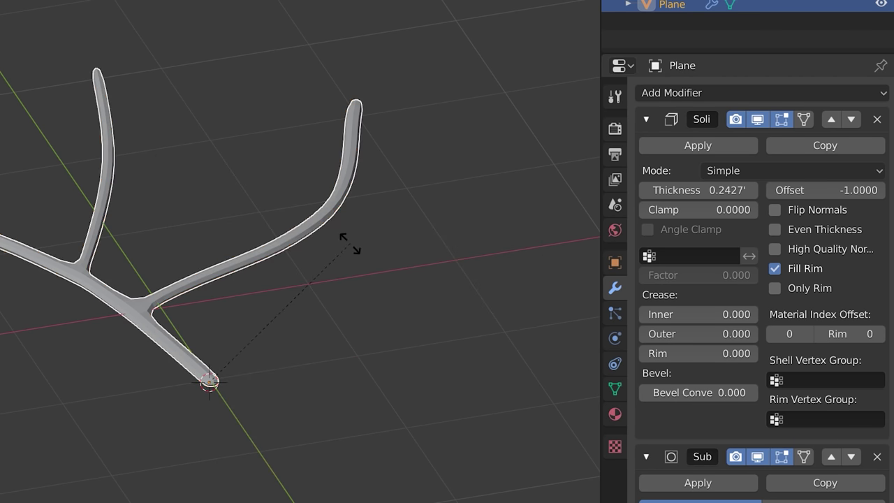
text(x90)
key(Return)
key(KP_Decimal)
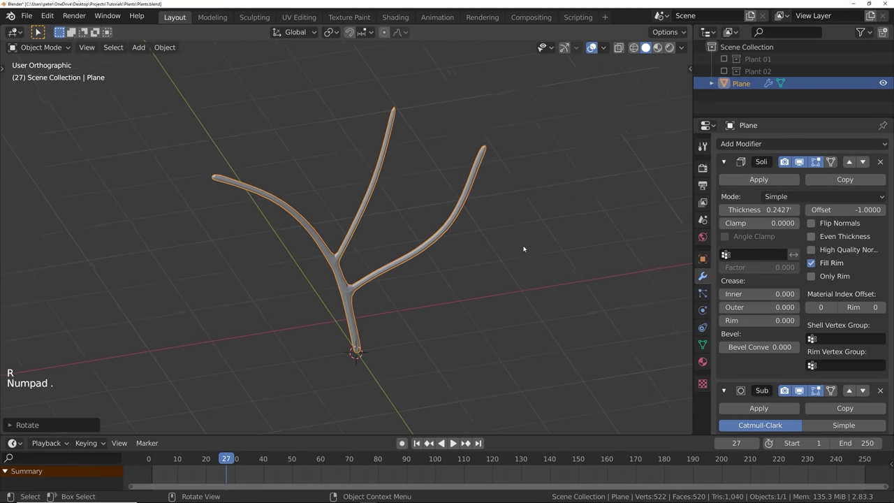
- Bend the branches out of their flat plane by moving their tip vertices with smooth proportional editing
middle_drag(524, 249, 587, 237)
key(Tab)
middle_drag(405, 214, 387, 216)
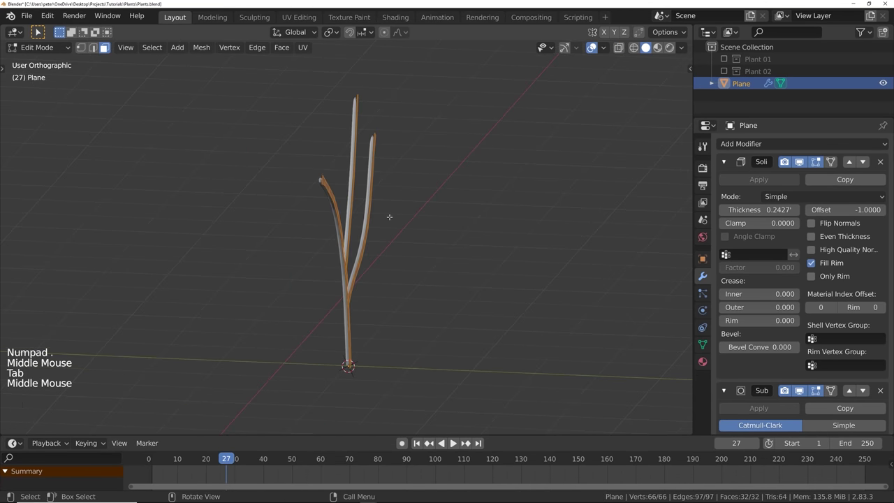
key(1)
drag(306, 168, 329, 195)
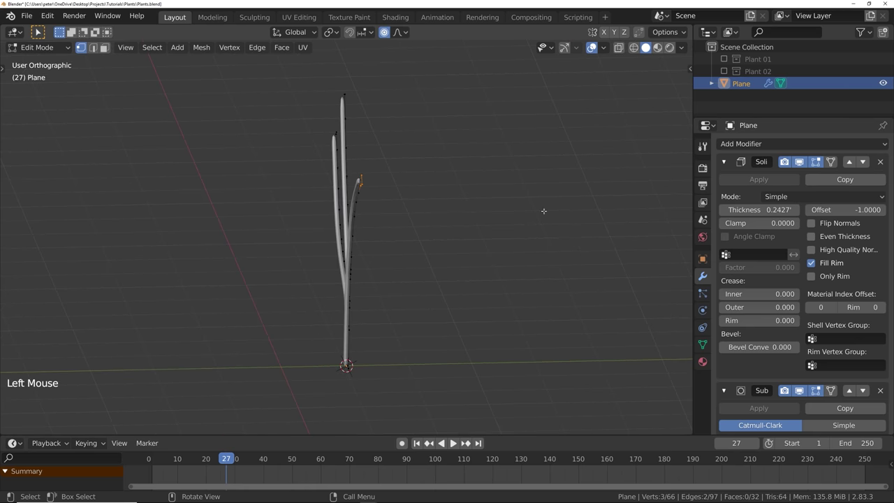
key(g)
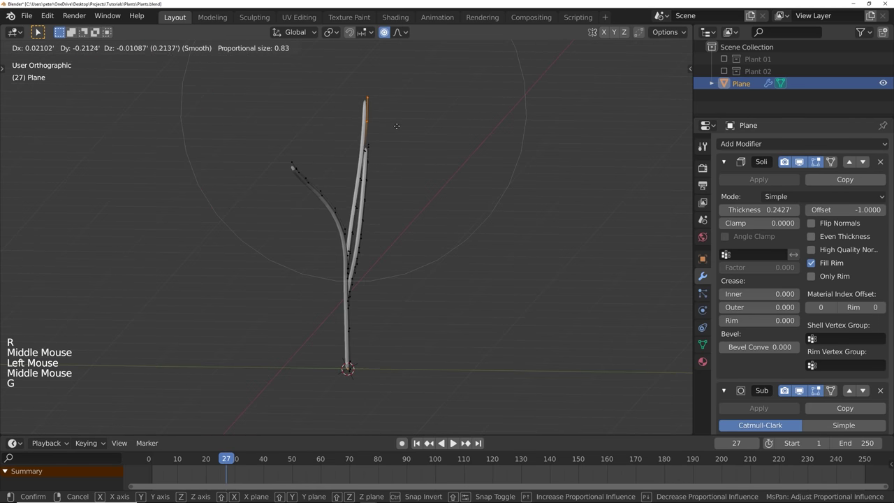
click(397, 126)
- Curve a branch by rotating its tip about -32 degrees with proportional editing, and select the vertices at the upper fork
middle_drag(396, 126, 423, 136)
key(r)
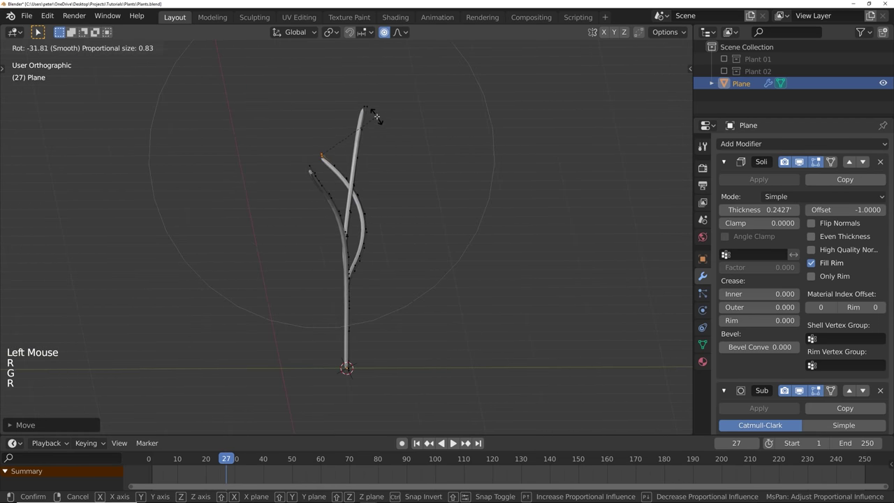
click(376, 117)
middle_drag(376, 118, 399, 154)
drag(359, 255, 333, 273)
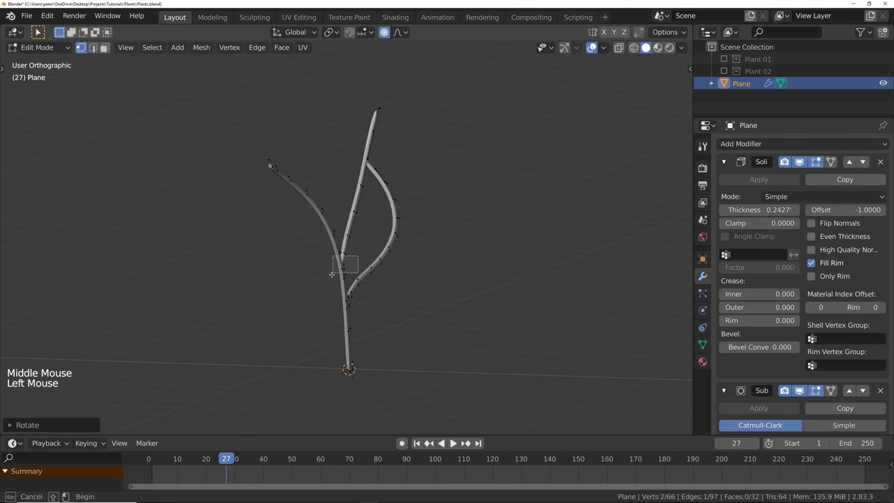
mouse_move(361, 319)
middle_down()
mouse_move(248, 328)
mouse_move(502, 326)
mouse_move(382, 289)
mouse_move(401, 298)
middle_up()
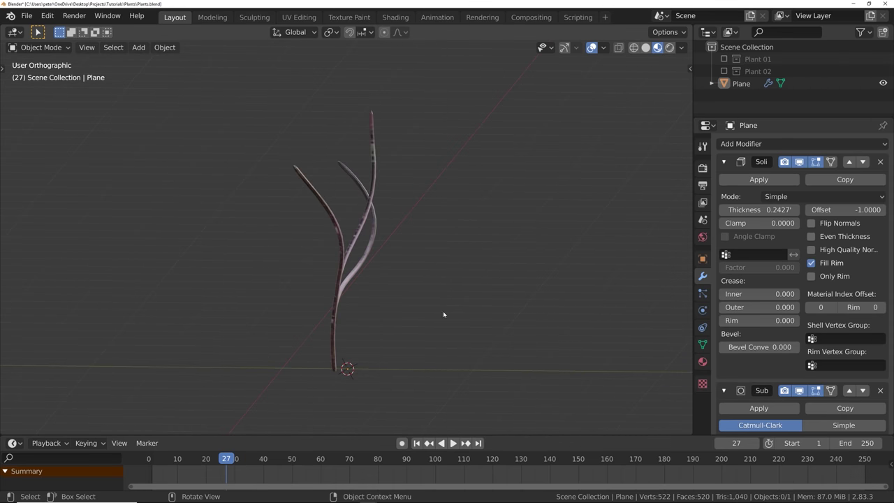
- Return the 3D view to solid shading and hide the finished stem
key(z)
click(391, 283)
key(h)
- Import IMG_20200804_193827 from the Plant Pics folder as an image plane in the top view
key(KP_7)
key(shift+a)
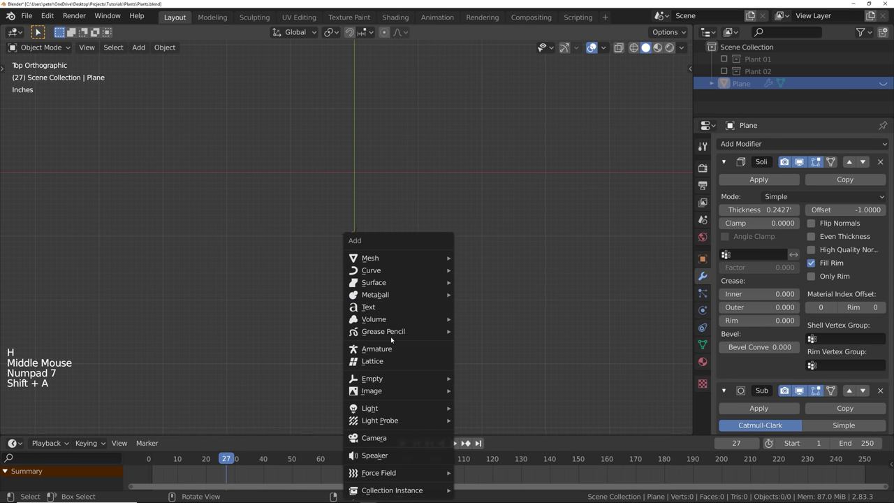
mouse_move(382, 395)
click(497, 415)
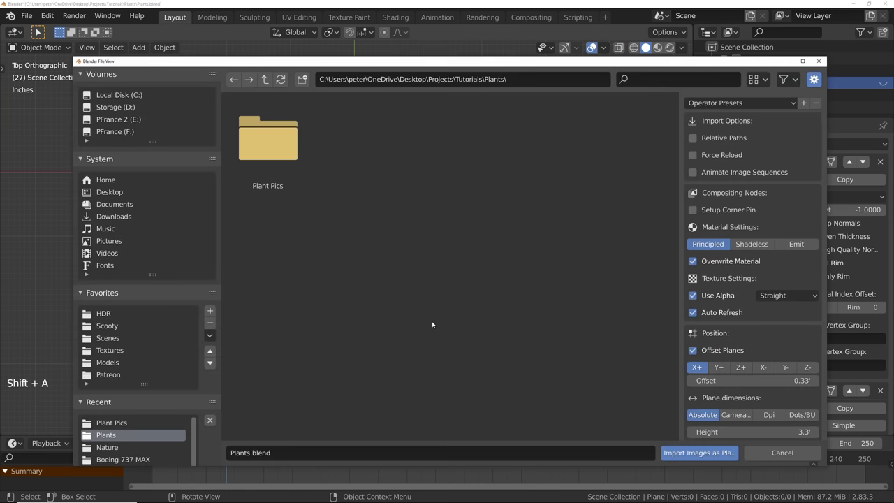
double_click(267, 143)
middle_drag(409, 422, 380, 257)
double_click(370, 217)
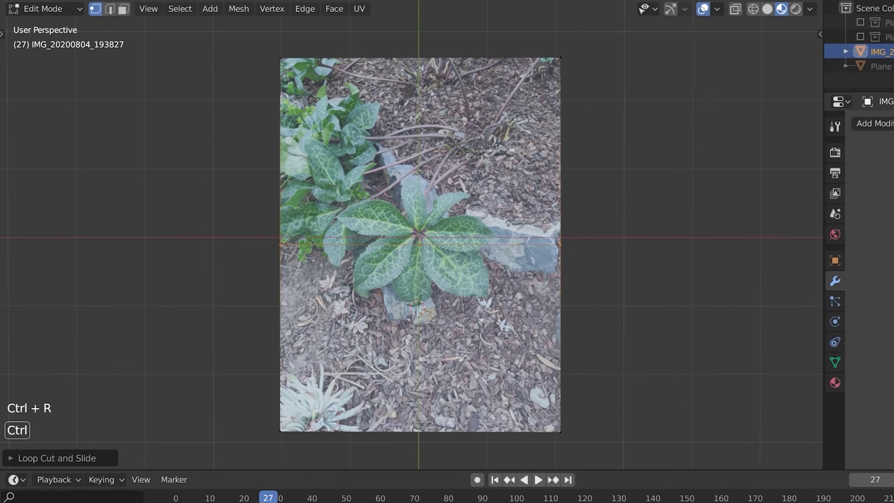
- Undo the loop cut and subdivide the image plane with 4 cuts instead
key(ctrl+z)
key(KP_Add)
key(KP_Add)
key(KP_Add)
key(KP_Add)
key(KP_Add)
key(KP_Add)
key(KP_Add)
key(KP_Add)
key(KP_Add)
key(KP_Add)
key(KP_Add)
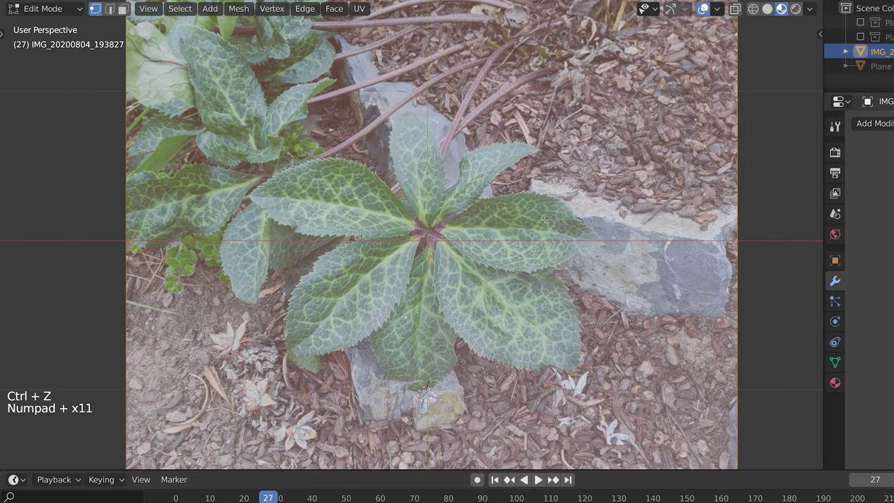
right_click(450, 188)
click(450, 188)
key(t)
key(t)
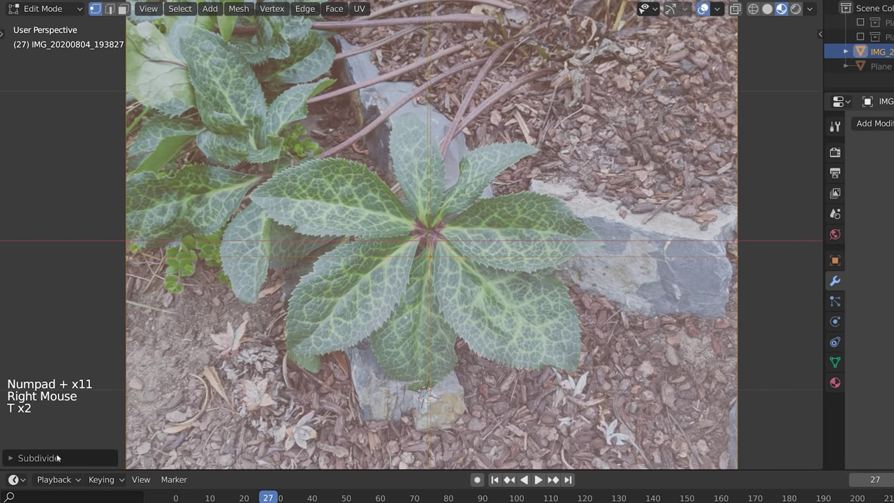
click(58, 458)
click(194, 359)
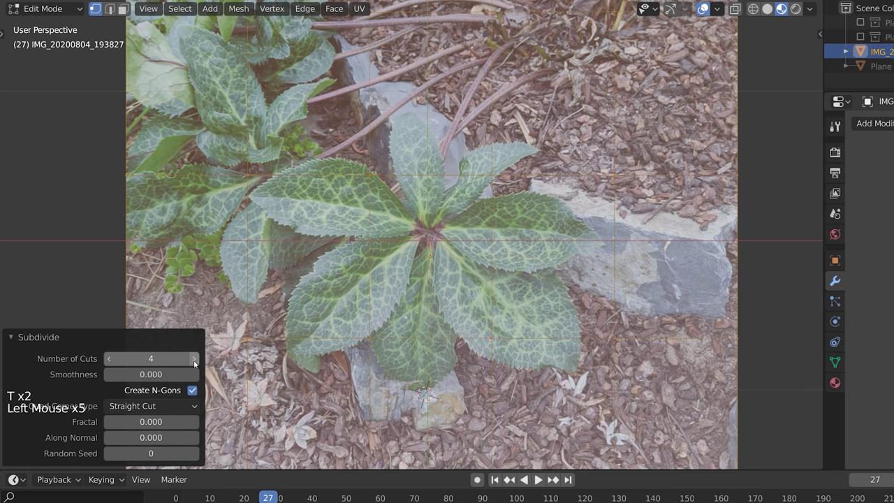
click(194, 359)
click(195, 359)
click(194, 359)
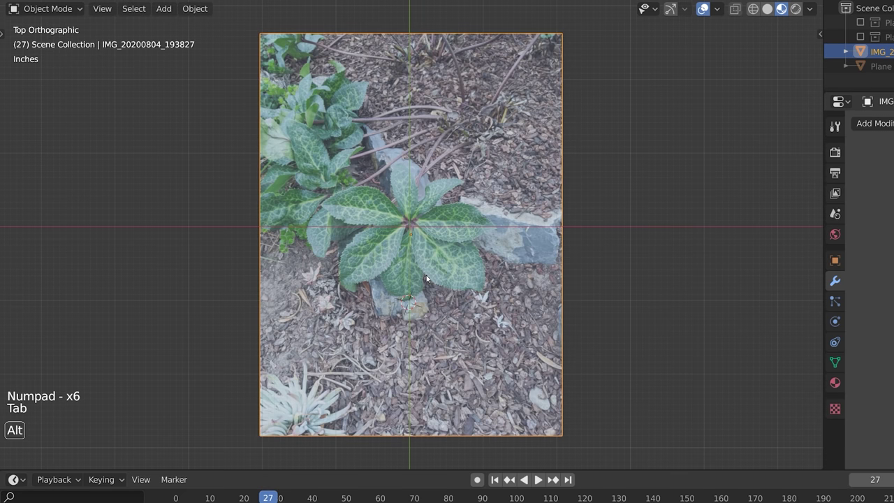
- Place the 3D cursor on the image plane, add a mesh plane there and raise it above the photo
middle_drag(426, 279, 432, 232)
shift+right_click(432, 232)
key(shift+a)
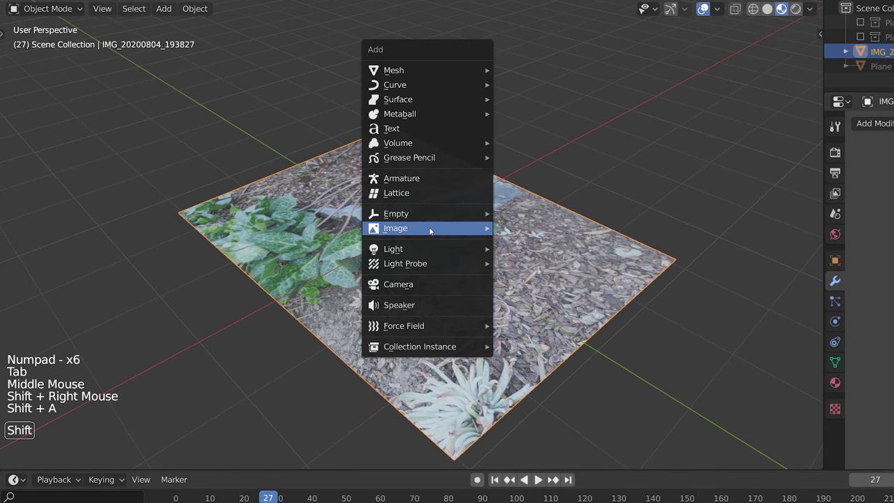
mouse_move(448, 70)
click(522, 70)
middle_drag(524, 76, 517, 203)
key(g)
click(520, 214)
- Reduce the new plane to a single vertex in the top view and move it to the edge of the leaf cluster
key(KP_7)
key(Tab)
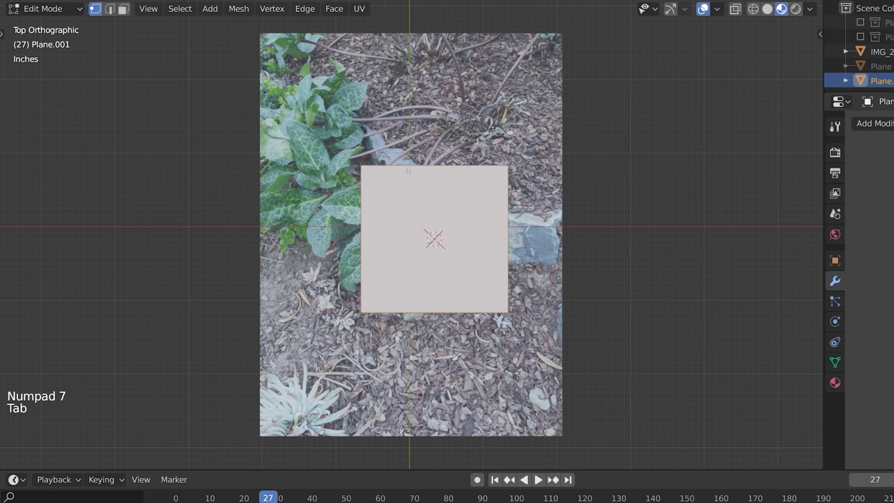
key(x)
key(Up)
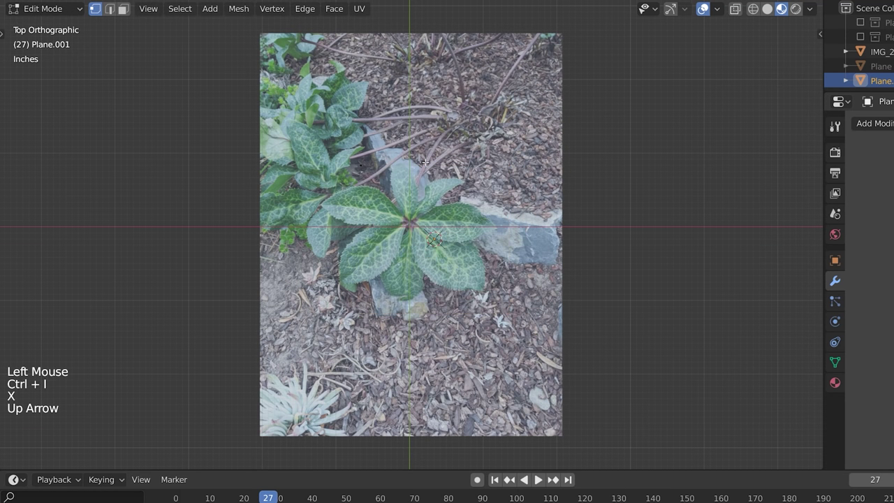
key(KP_Add)
key(KP_Add)
key(KP_Add)
key(KP_Add)
key(KP_Add)
key(g)
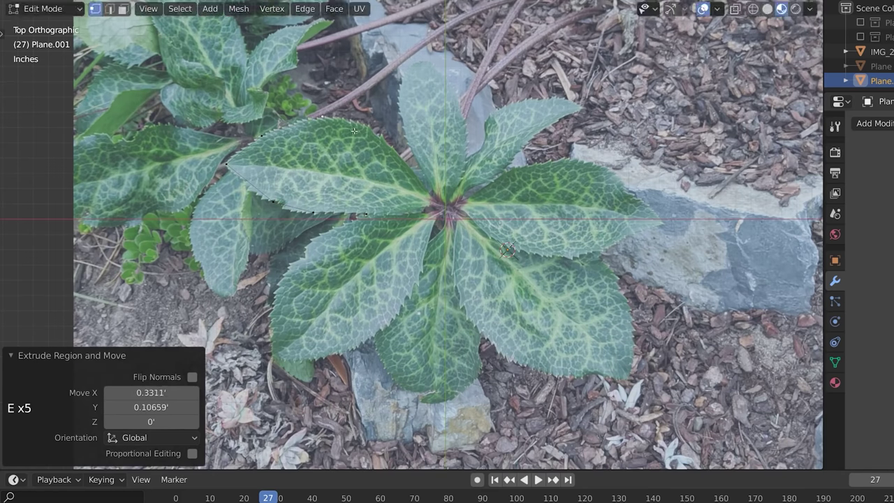
- Trace the outline of the whole seven-leaf cluster with extruded vertices, then select both open ends of the chain
key(e)
key(e)
key(e)
key(e)
key(e)
key(e)
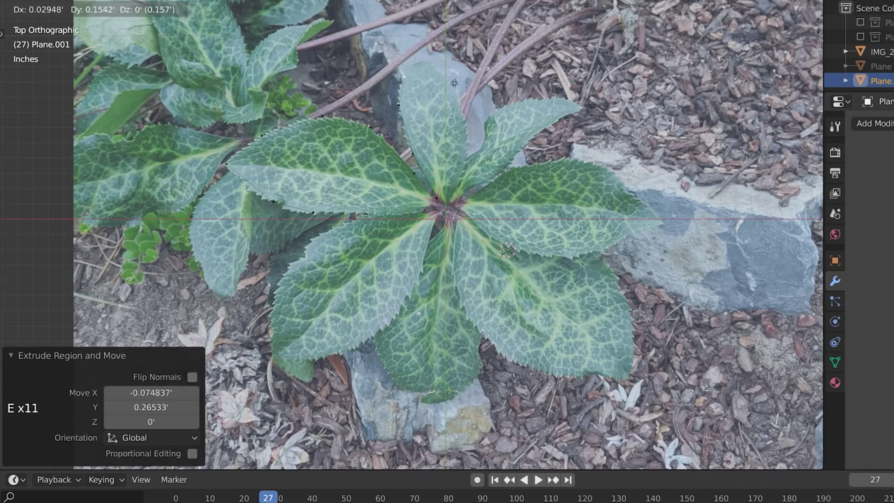
key(e)
key(e)
key(e)
key(e)
key(e)
key(e)
key(e)
key(e)
key(e)
key(e)
key(e)
key(e)
key(e)
key(e)
key(e)
key(e)
key(e)
key(e)
key(e)
key(e)
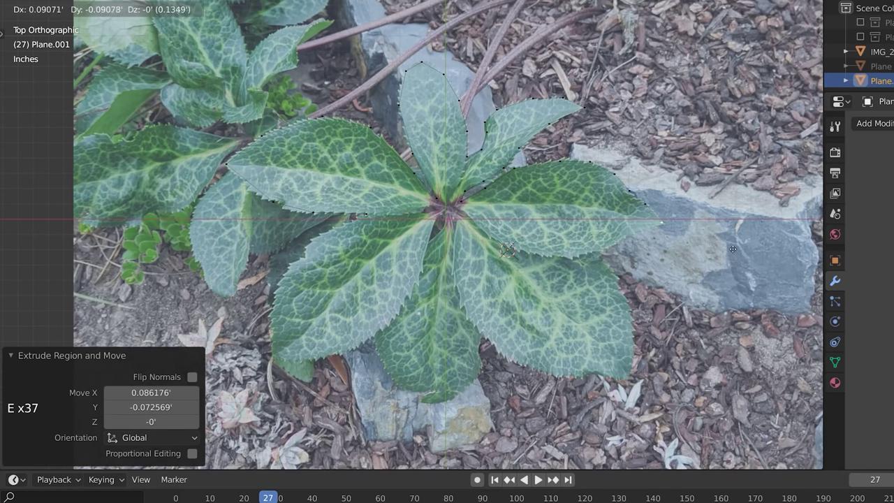
key(e)
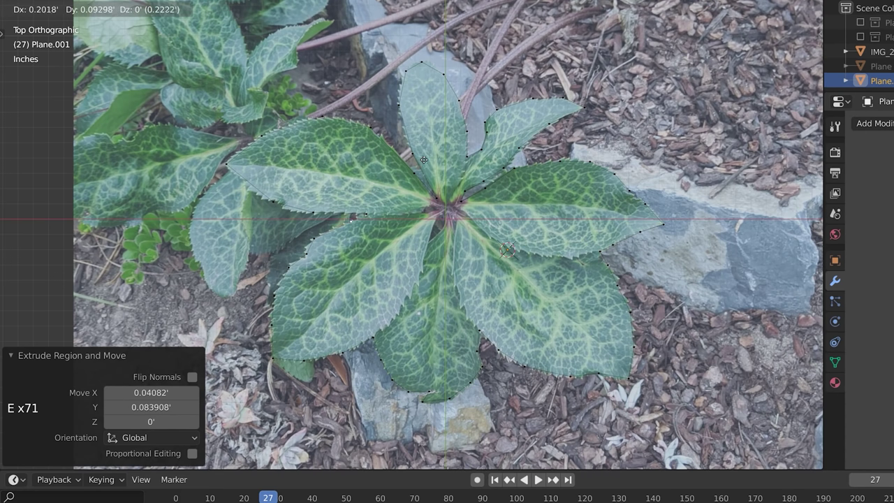
click(428, 157)
shift+click(368, 213)
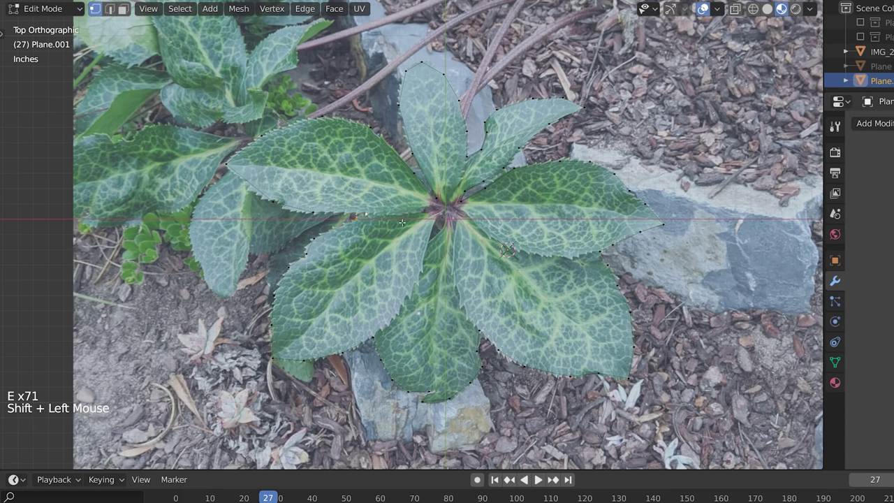
- Cut the leaf outline into the photo's image plane with Knife Project from the top view
key(Tab)
middle_drag(415, 224, 494, 343)
key(KP_Decimal)
shift+click(448, 355)
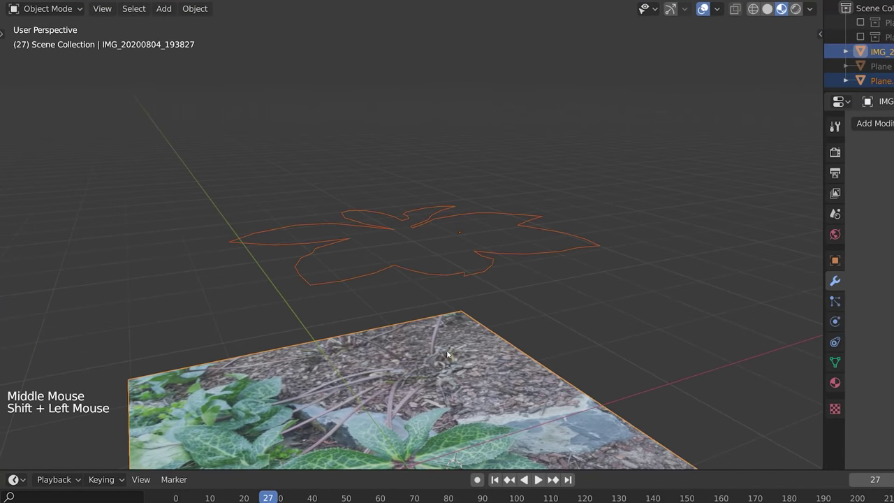
key(KP_7)
key(Tab)
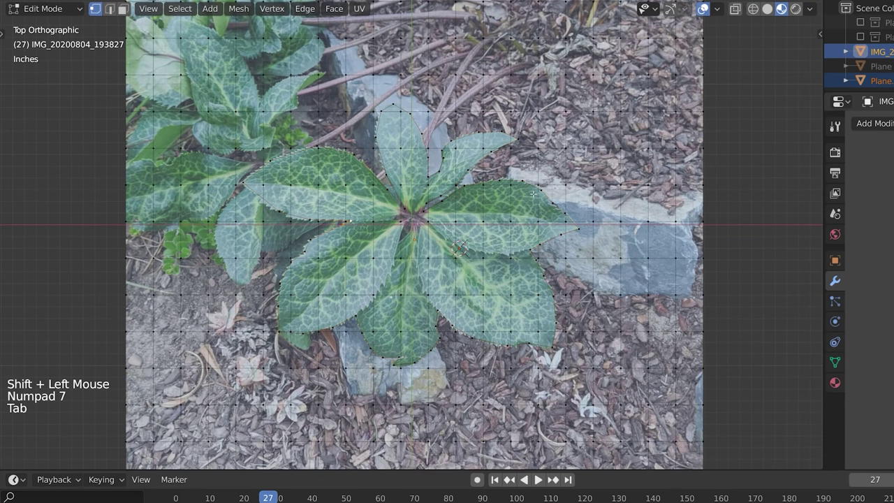
key(F3)
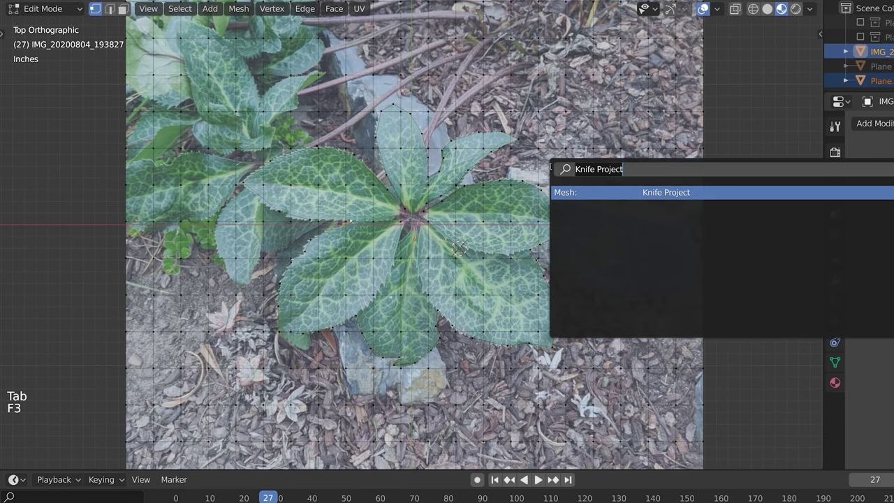
key(Return)
- Delete all image plane faces outside the traced leaf cluster by selecting the leaf faces and inverting the selection
middle_drag(475, 308, 490, 281)
key(alt+a)
click(124, 8)
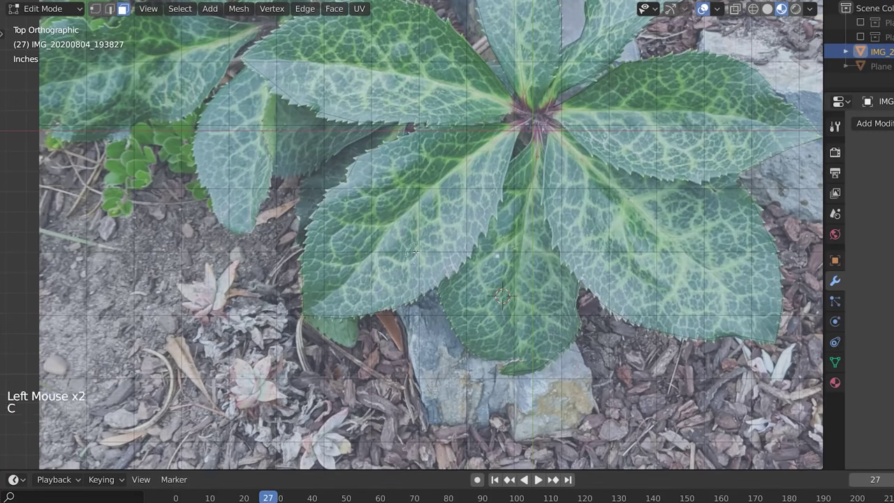
drag(415, 252, 354, 294)
drag(355, 201, 453, 173)
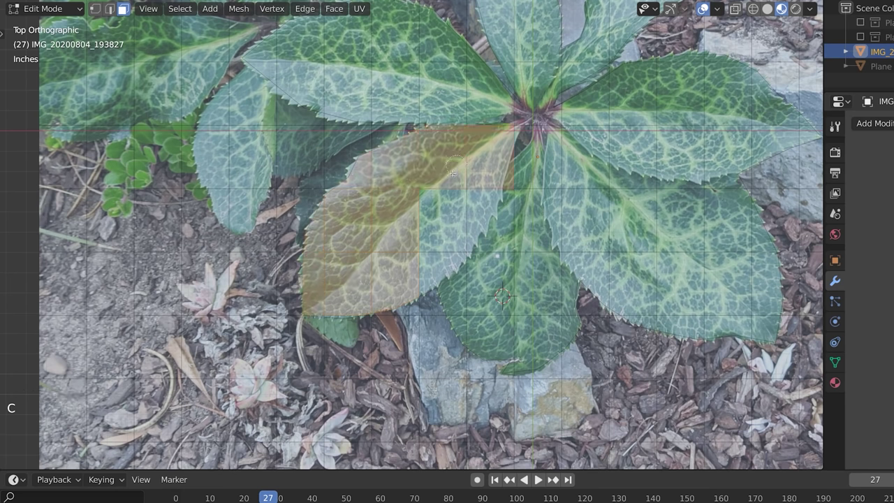
drag(501, 203, 510, 322)
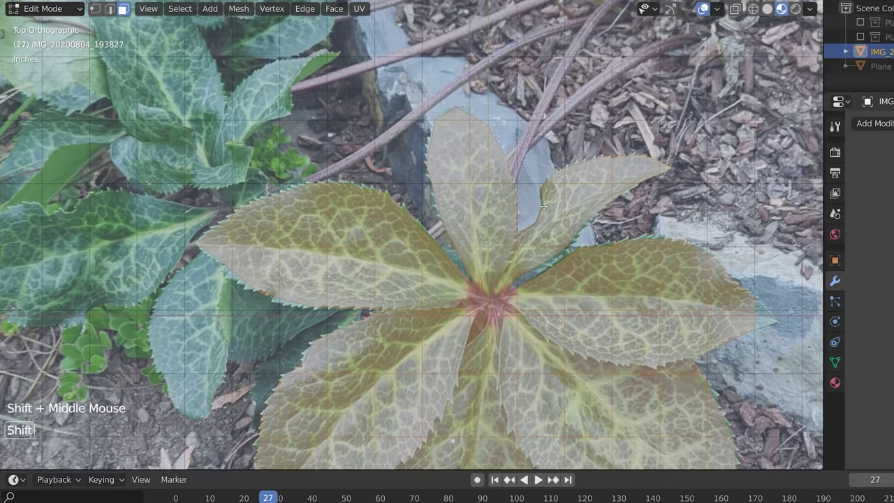
shift+middle_drag(551, 208, 528, 141)
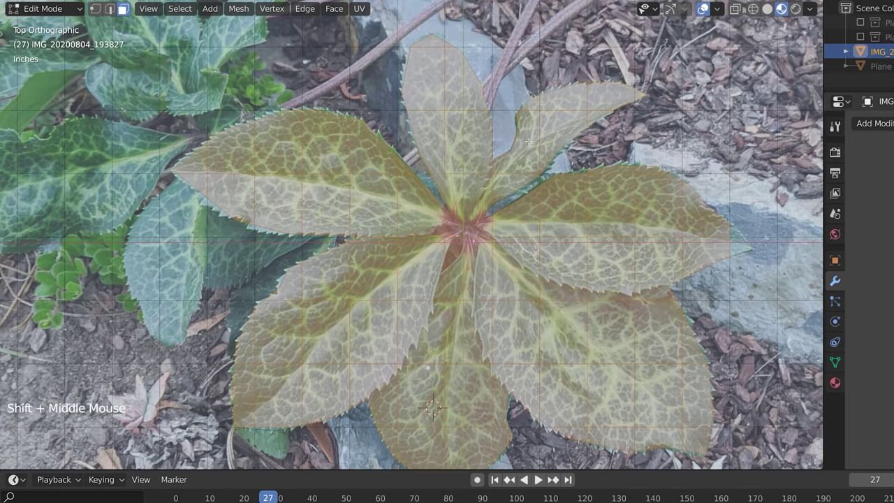
key(KP_Decimal)
key(ctrl+i)
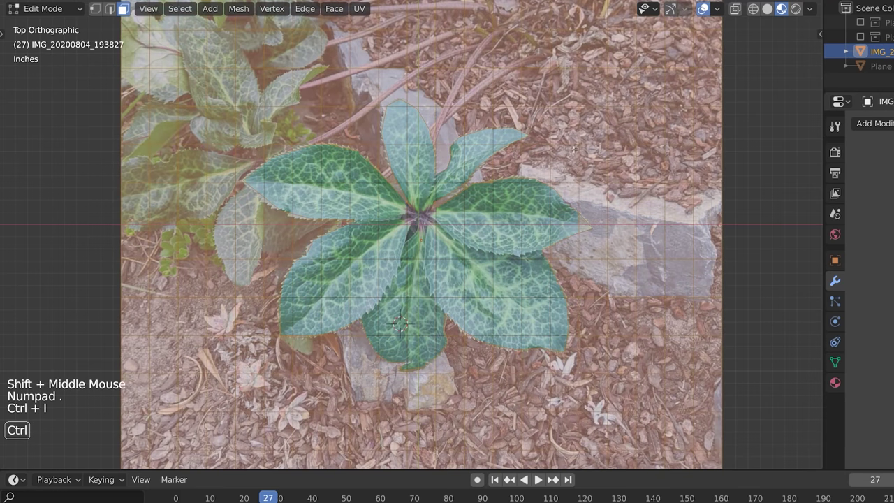
key(x)
click(565, 182)
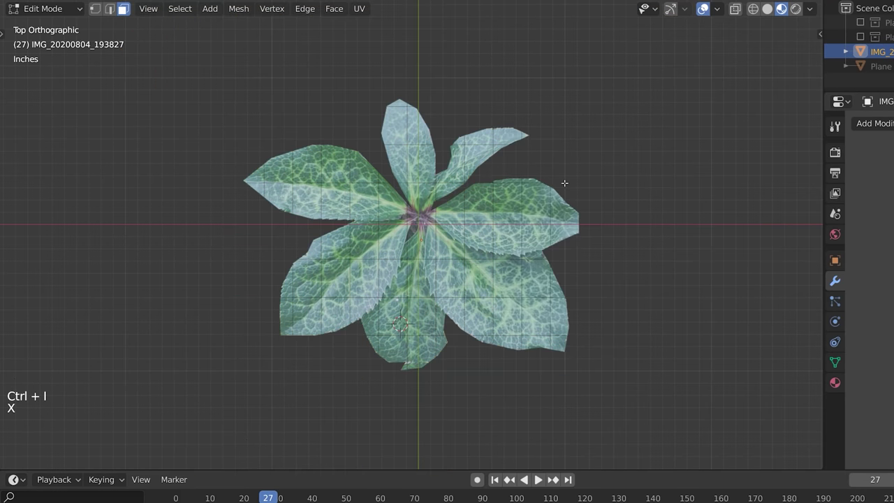
- Curve the leaf cluster by moving its outline vertices and lowering its centre along Z with proportional editing
key(Tab)
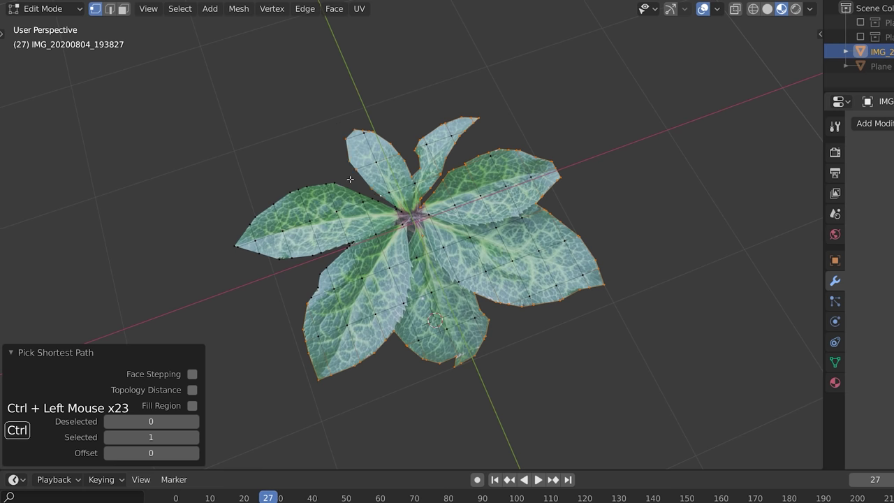
ctrl+click(232, 251)
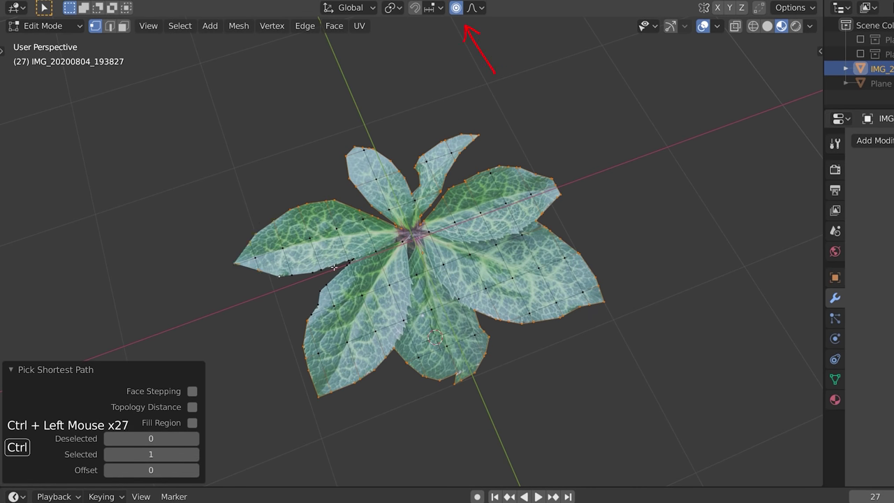
middle_drag(454, 283, 503, 290)
key(g)
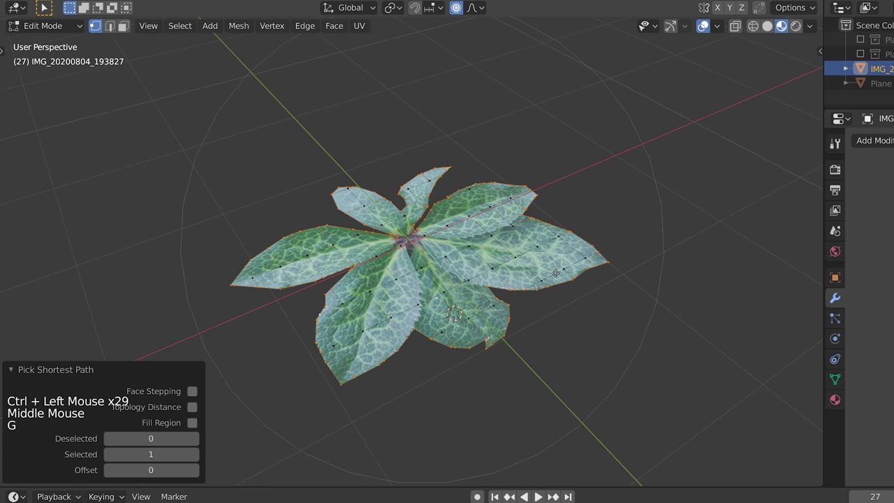
scroll(552, 300, up, 15)
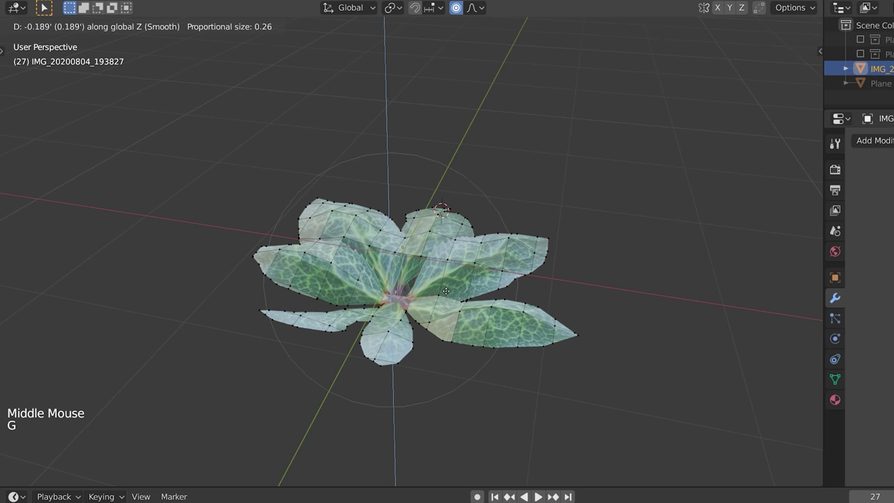
scroll(451, 311, down, 1)
- Move the leaf tips -0.16421' along Z with smooth proportional editing of size 0.102 and leave Edit Mode
middle_drag(452, 301, 542, 343)
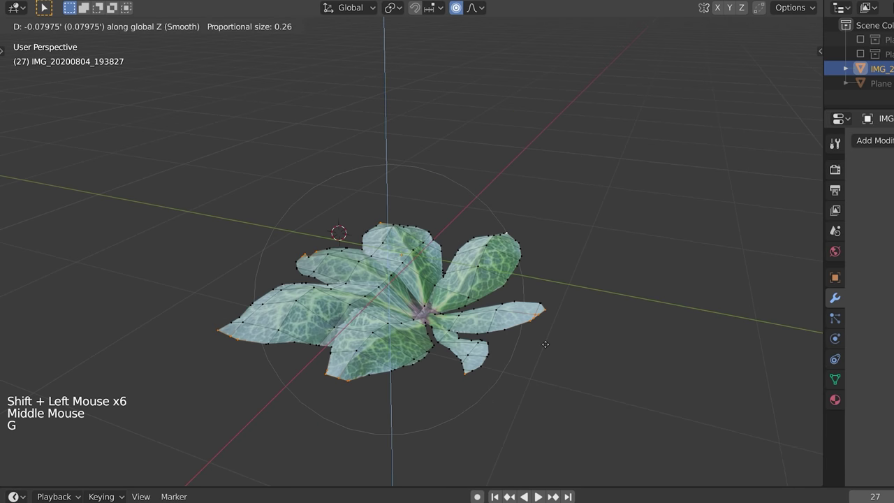
scroll(543, 343, up, 10)
click(544, 354)
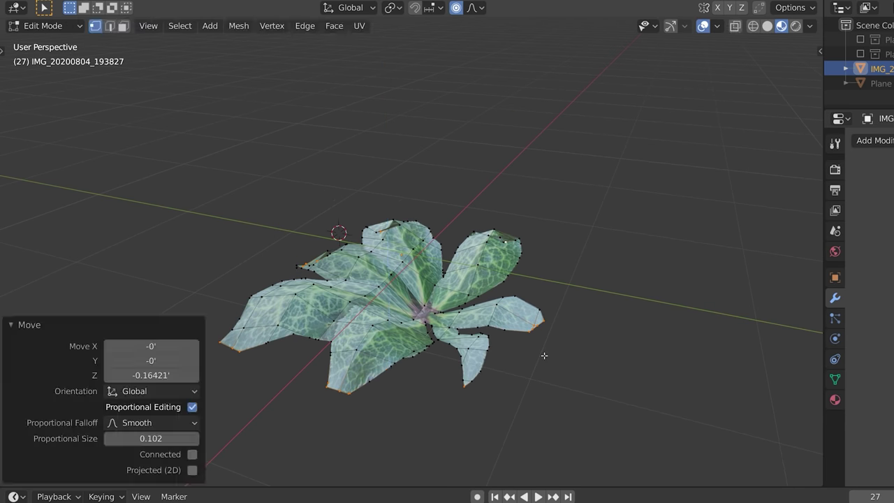
key(Tab)
- Rotate the leaf cluster copy at the end of the lower stem branch about its local Z axis
middle_drag(544, 355, 467, 335)
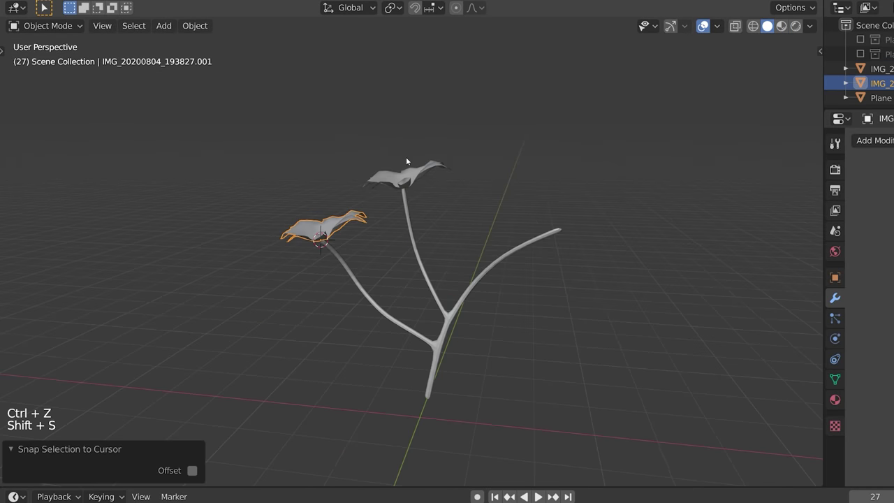
middle_drag(409, 166, 443, 202)
key(r)
key(z)
key(z)
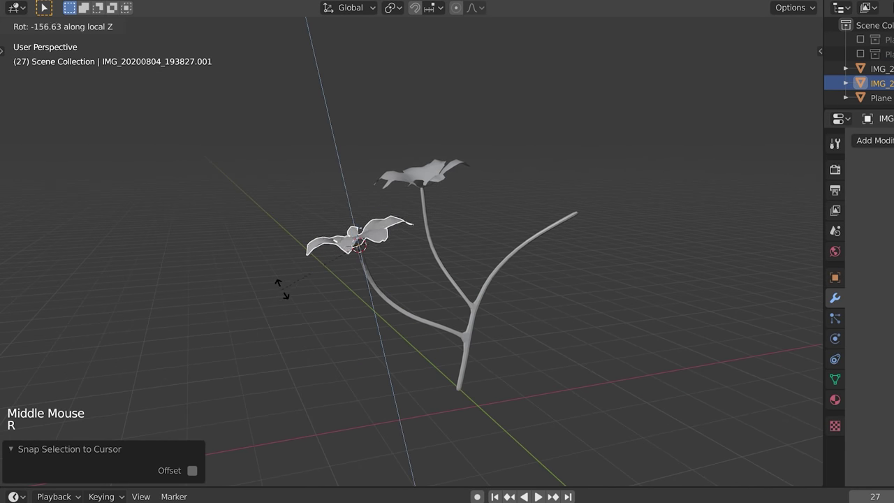
click(403, 285)
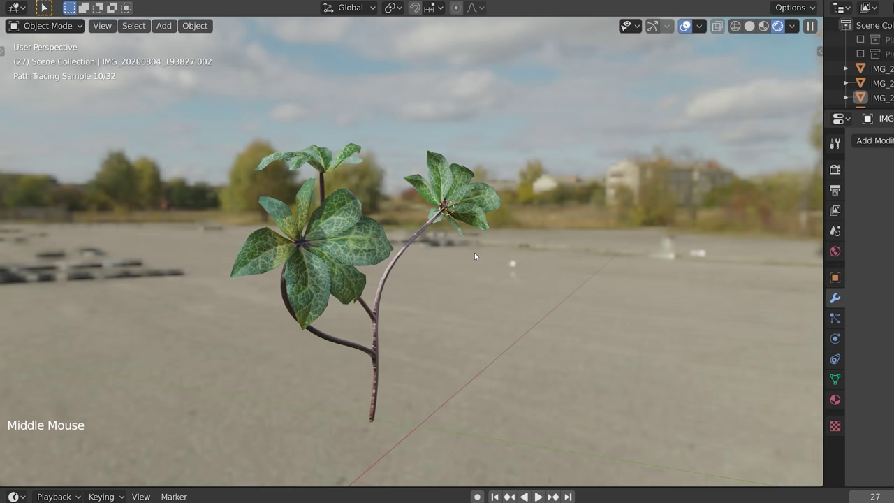
middle_drag(474, 253, 467, 308)
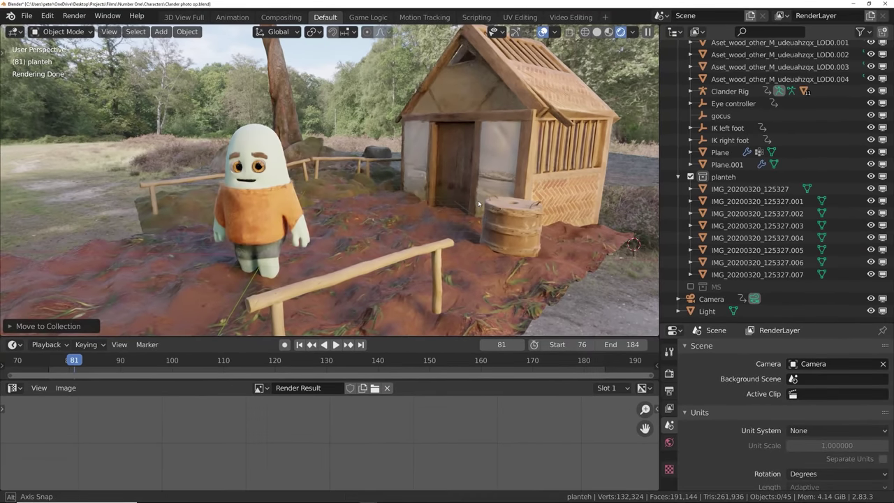
- In the character scene, use solid shading, append the Plant 01 collection from Plants.blend and scale its plants
mouse_move(479, 203)
middle_down()
mouse_move(351, 208)
mouse_move(401, 230)
mouse_move(380, 233)
middle_up()
key(z)
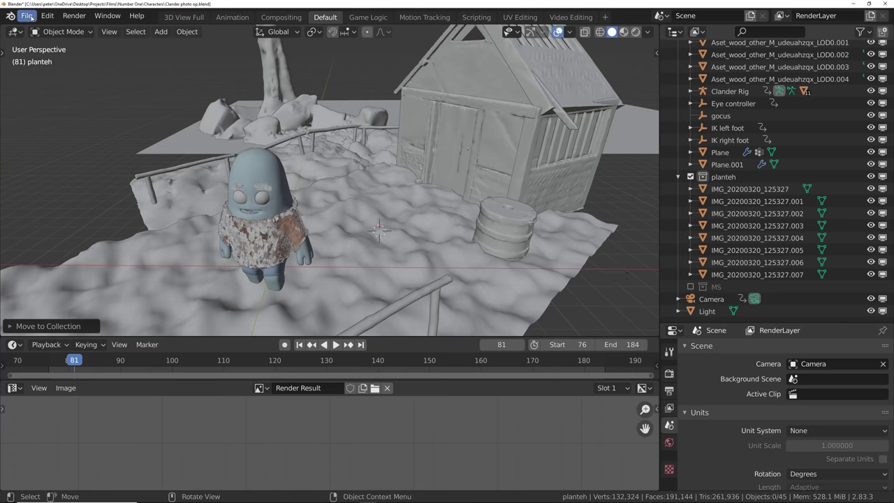
click(28, 16)
click(82, 149)
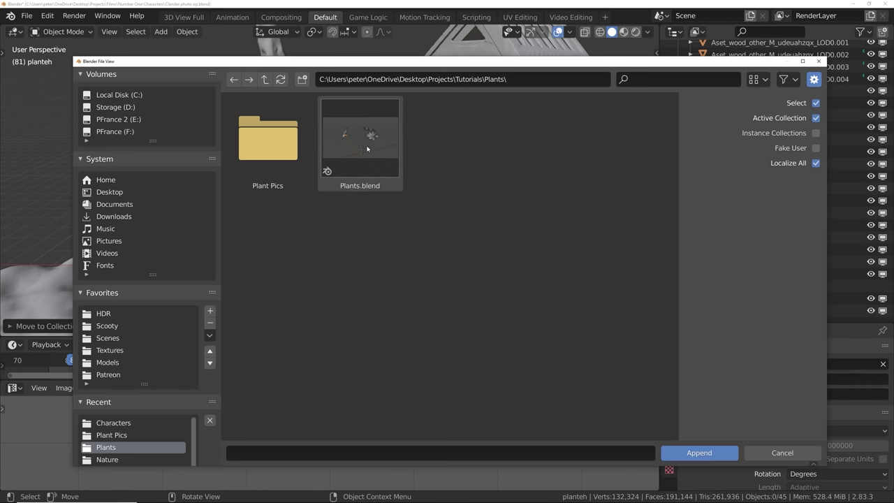
double_click(351, 151)
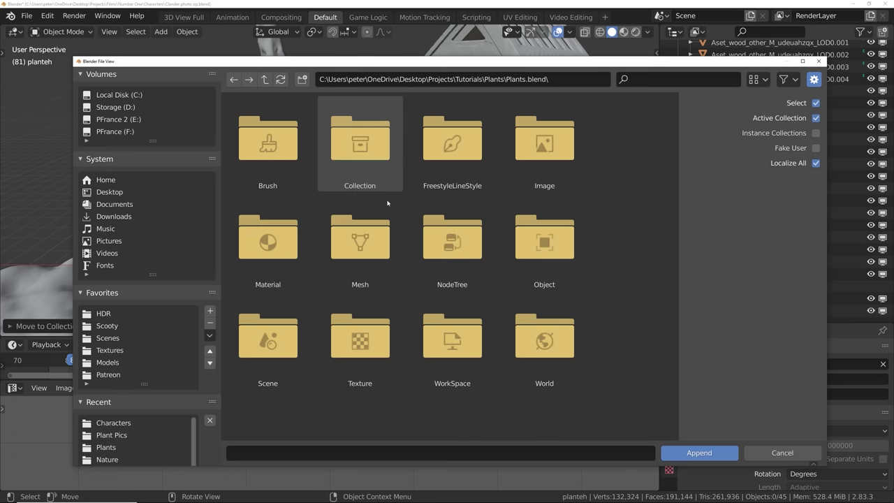
double_click(375, 128)
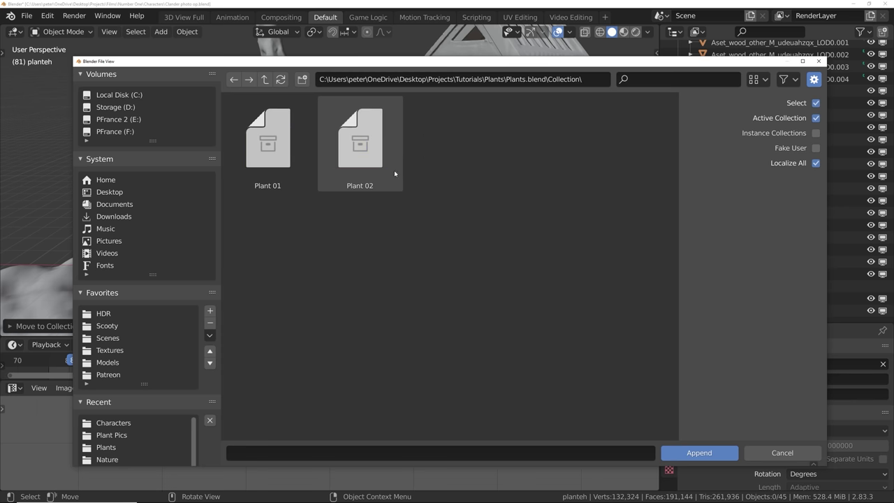
double_click(293, 149)
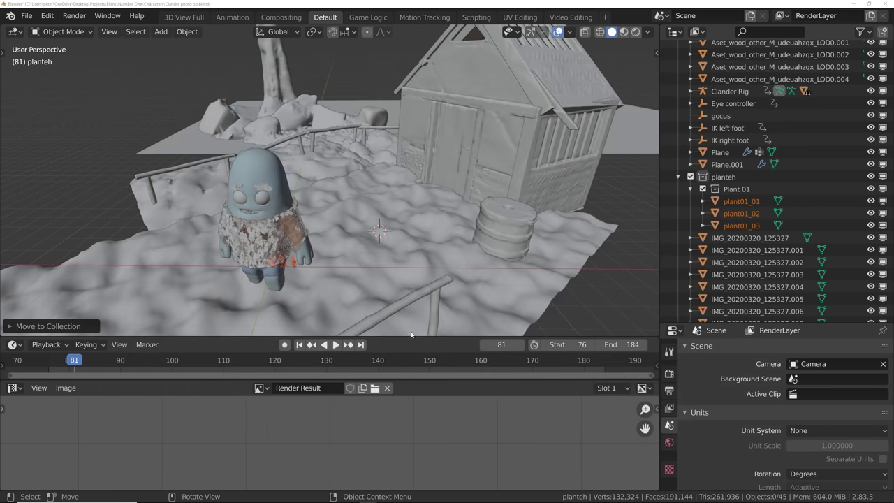
middle_drag(423, 299, 409, 292)
key(s)
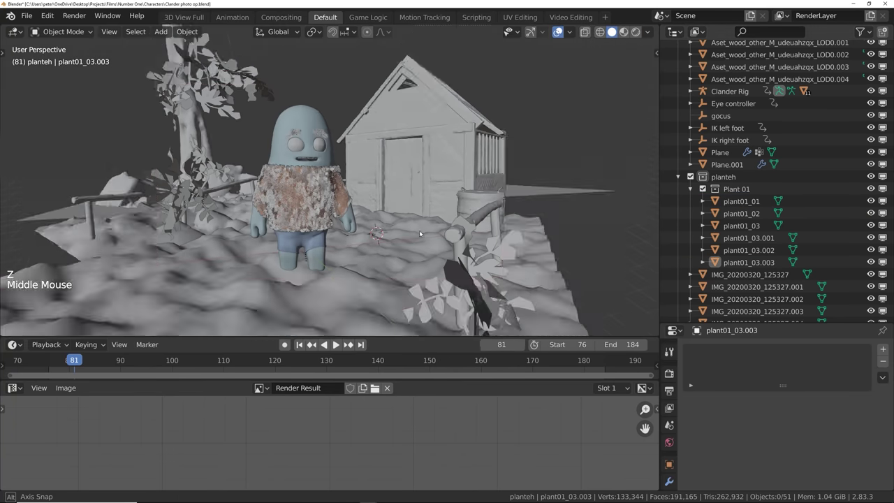
- Isolate the ground plane by hiding all other objects in the scene
middle_drag(419, 230, 458, 190)
click(333, 225)
key(shift+h)
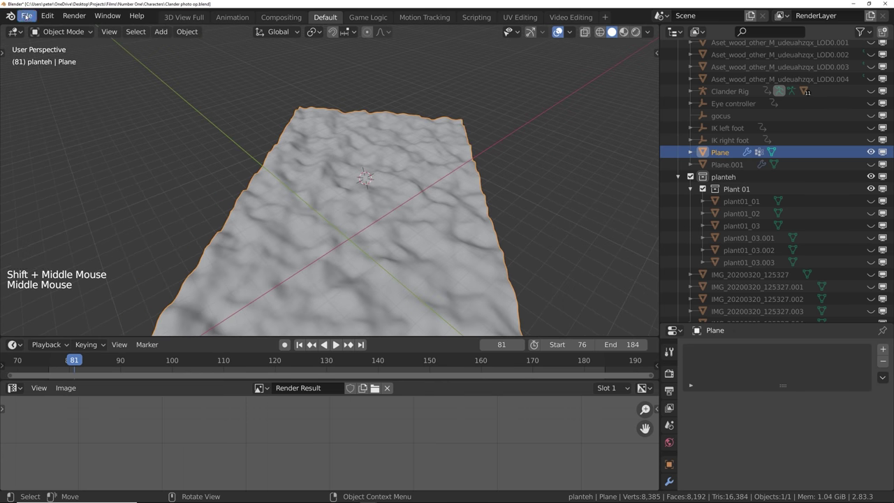
- Append the Plant 02 collection from Plants.blend and scale up its three plants on the ground plane
click(26, 16)
click(65, 151)
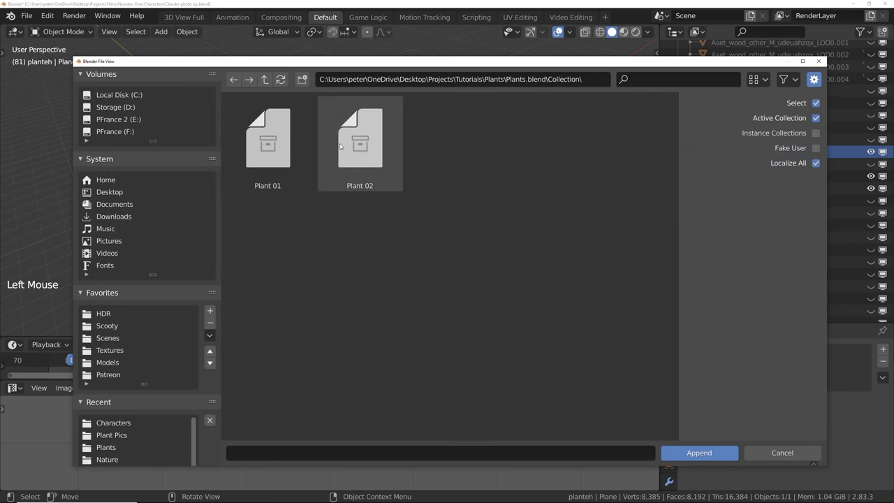
middle_click(378, 163)
key(s)
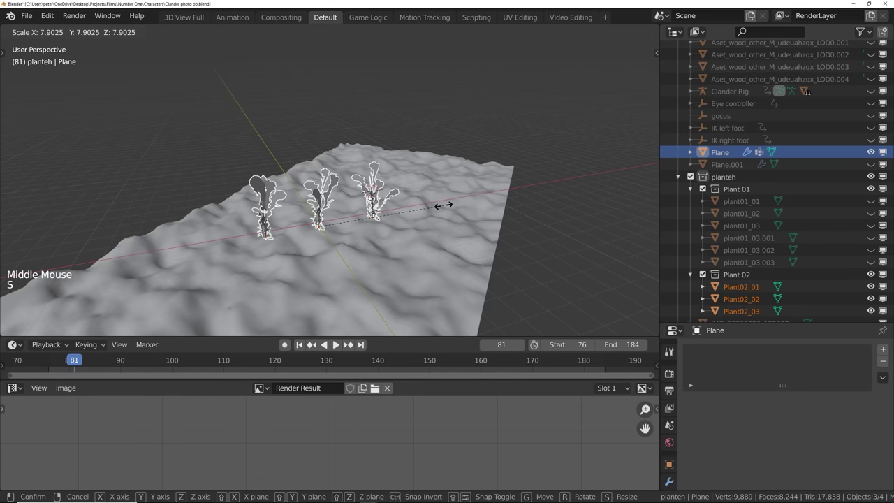
click(417, 200)
- Add a vertex group named Plant Density to the ground plane
middle_drag(417, 200, 365, 213)
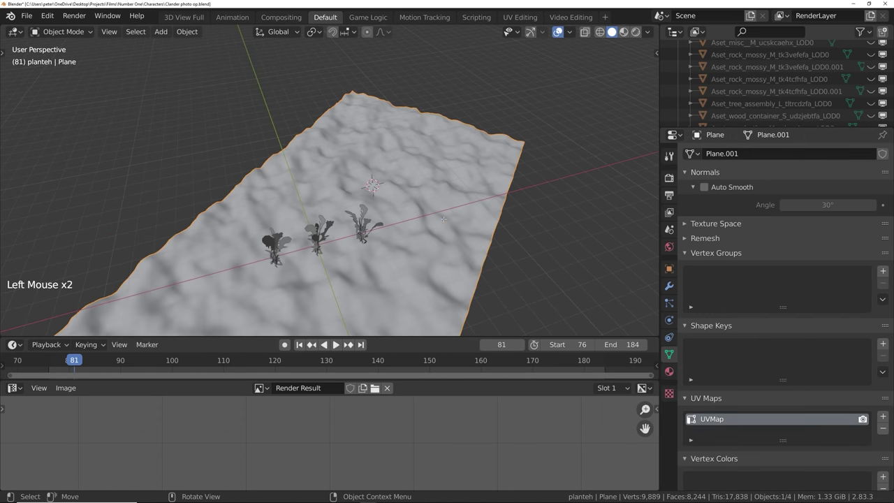
key(Tab)
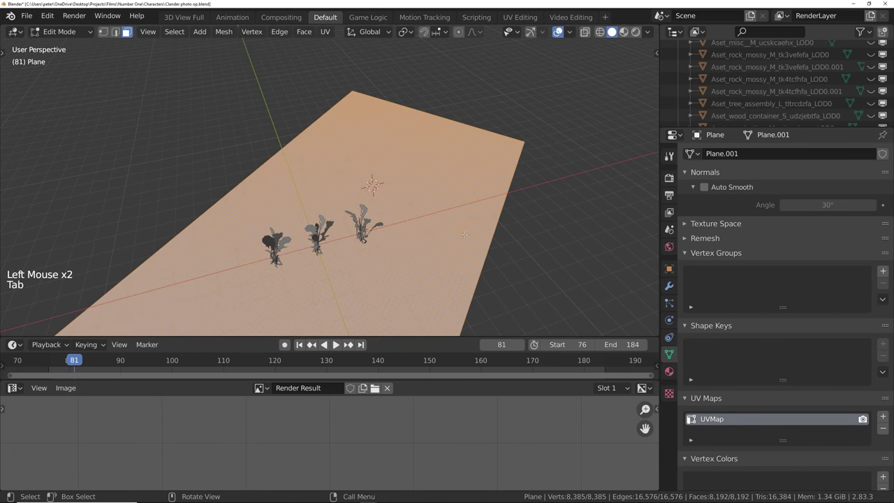
middle_drag(373, 184, 370, 209)
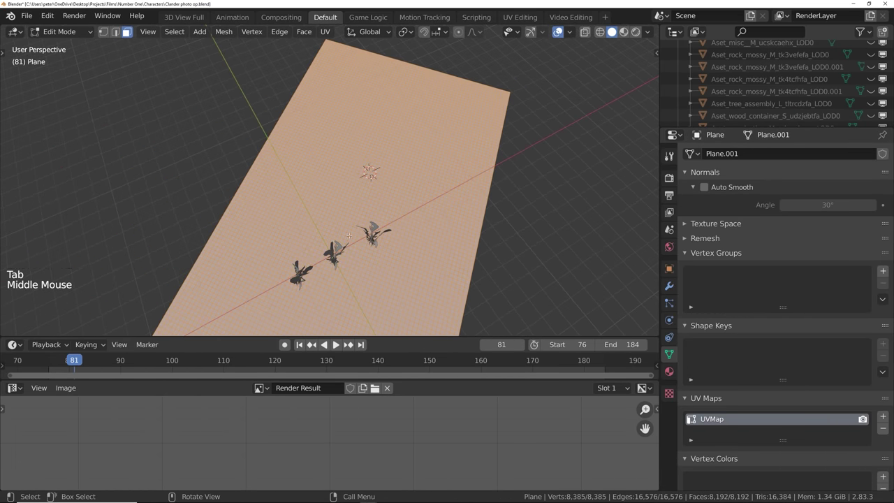
key(Tab)
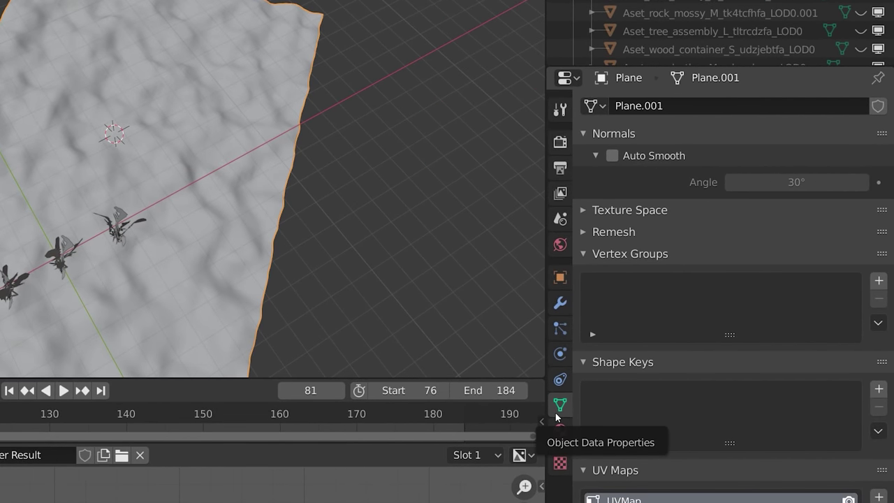
click(878, 281)
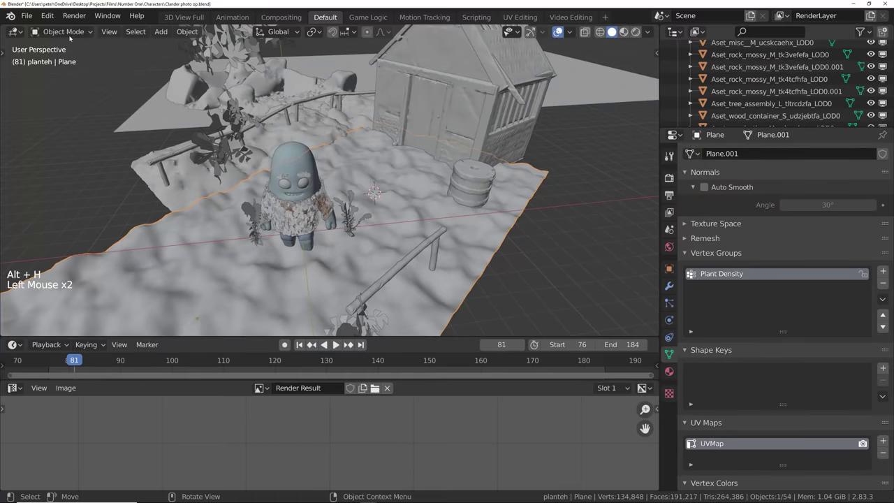
- Switch the ground plane to Weight Paint mode and paint plant density weight along its edge beside the fenced bank
click(63, 31)
click(65, 88)
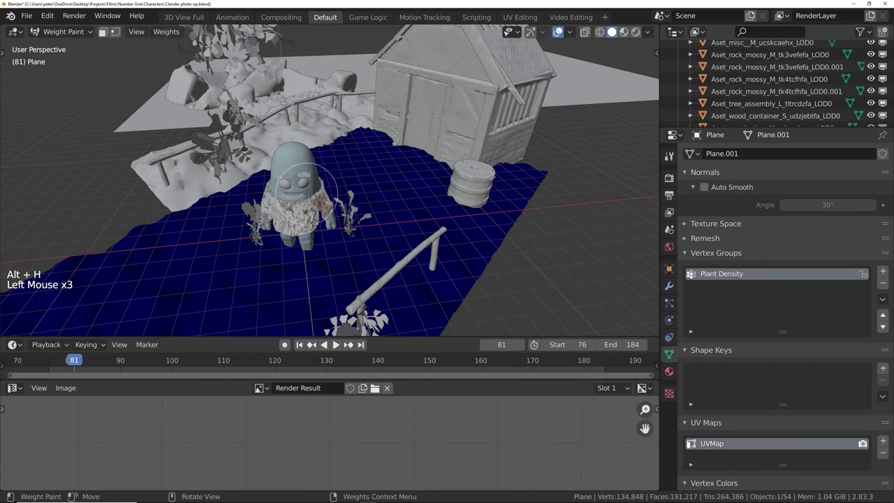
middle_drag(306, 188, 296, 124)
drag(297, 125, 238, 183)
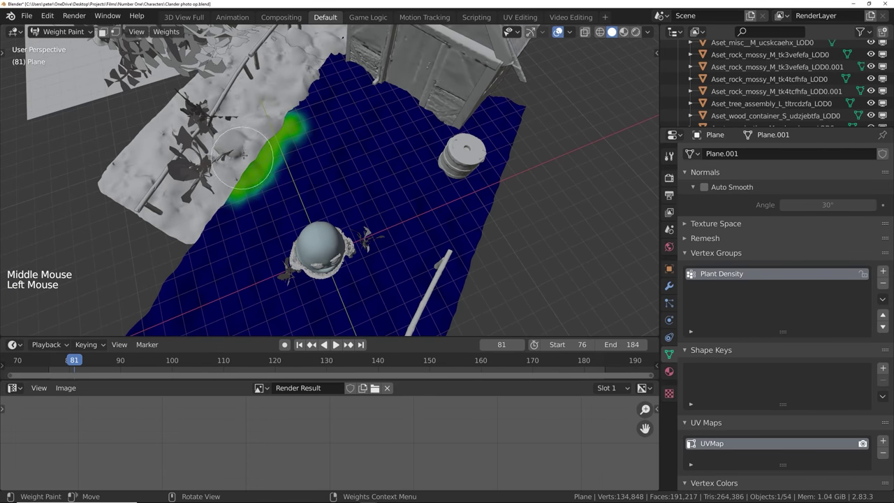
right_click(292, 146)
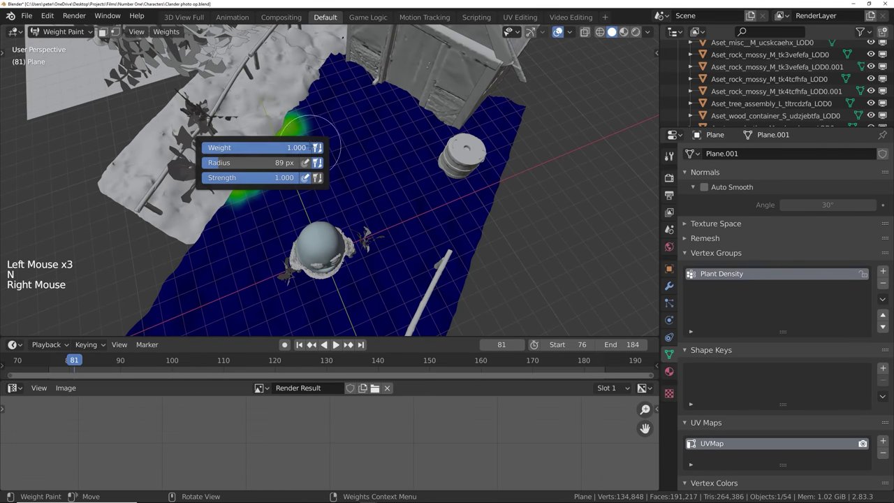
drag(300, 113, 260, 168)
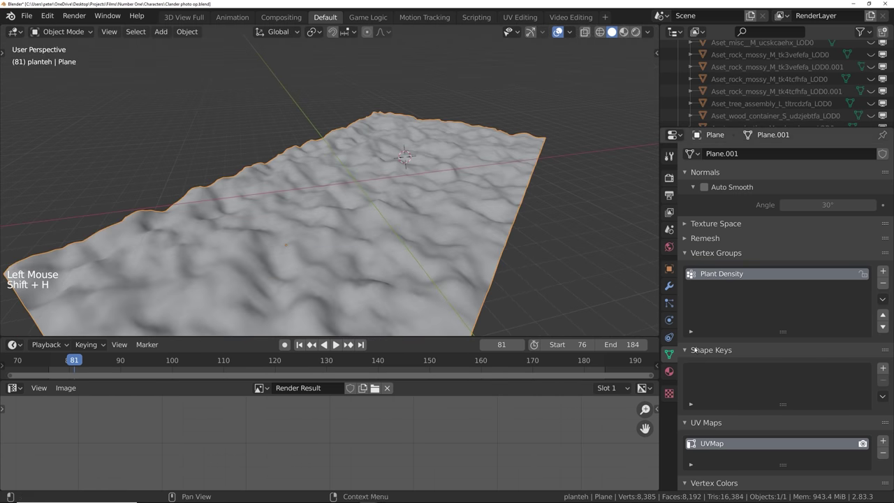
- Add a Hair particle system to the ground plane and set it to render as a collection
click(669, 302)
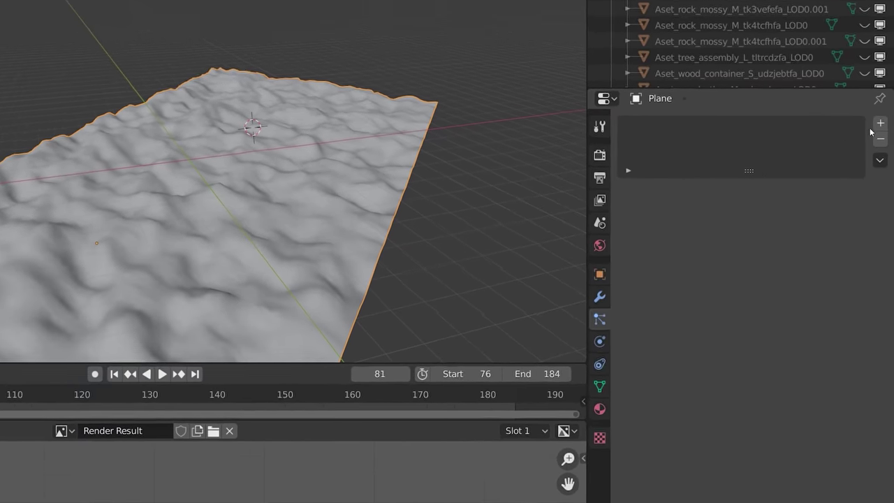
click(882, 153)
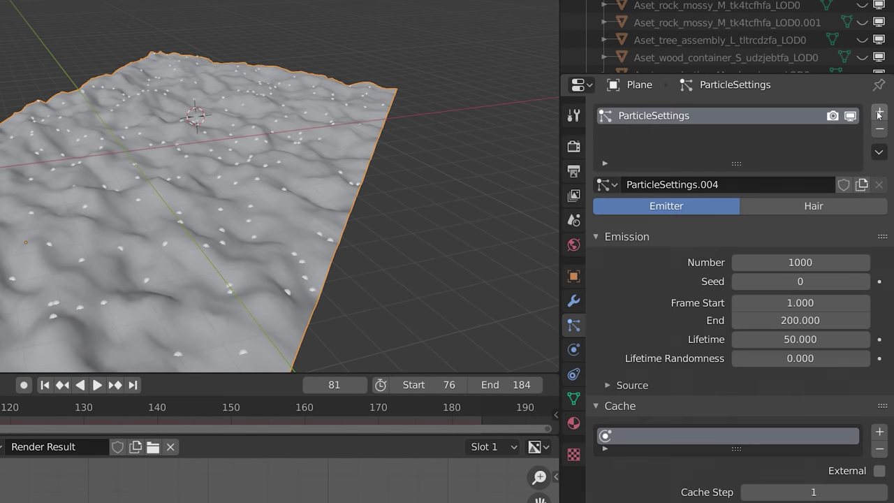
click(809, 209)
scroll(670, 289, down, 6)
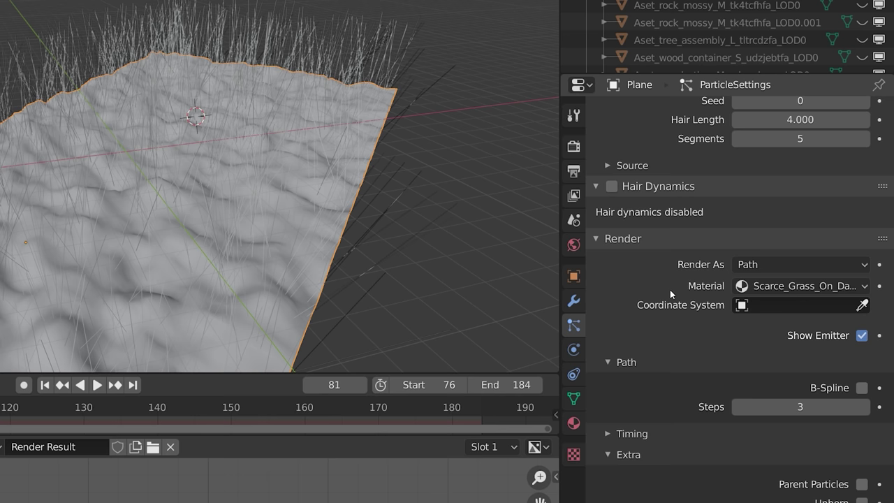
click(765, 266)
click(778, 346)
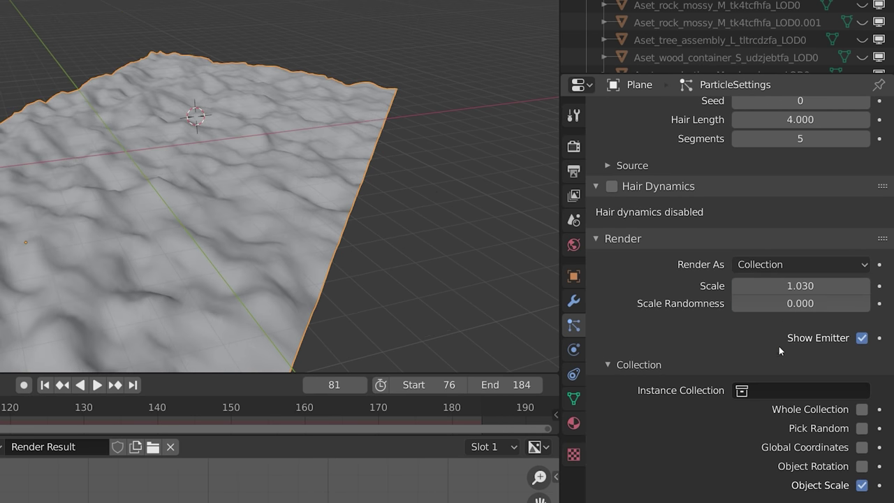
- Set Plant 02 as the instance collection of the particle system and enable Object Rotation
click(775, 390)
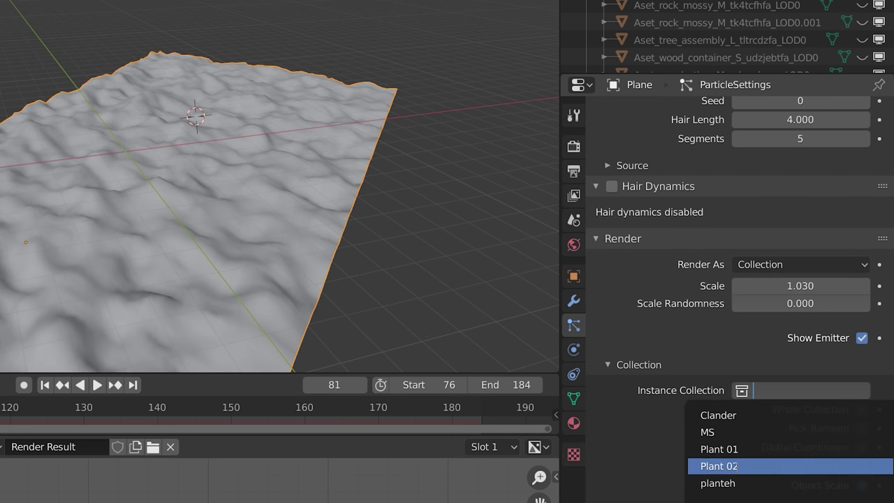
click(735, 465)
middle_drag(375, 271, 341, 259)
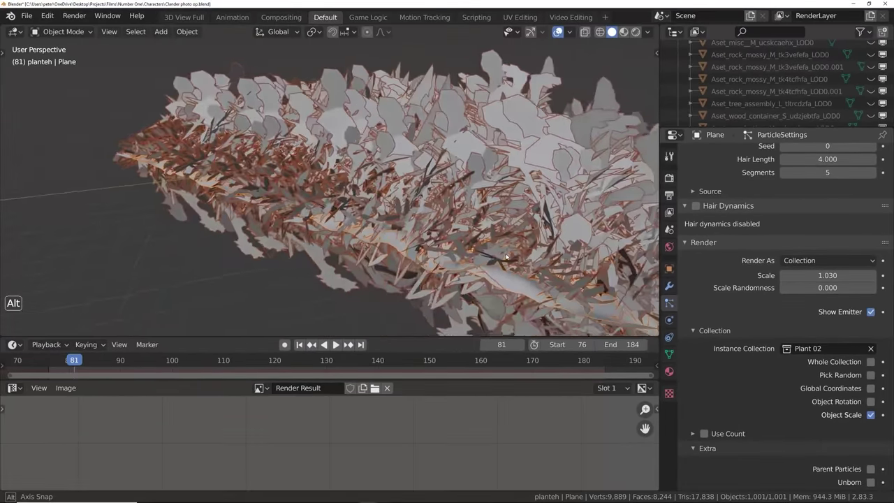
alt+drag(506, 257, 353, 269)
click(843, 403)
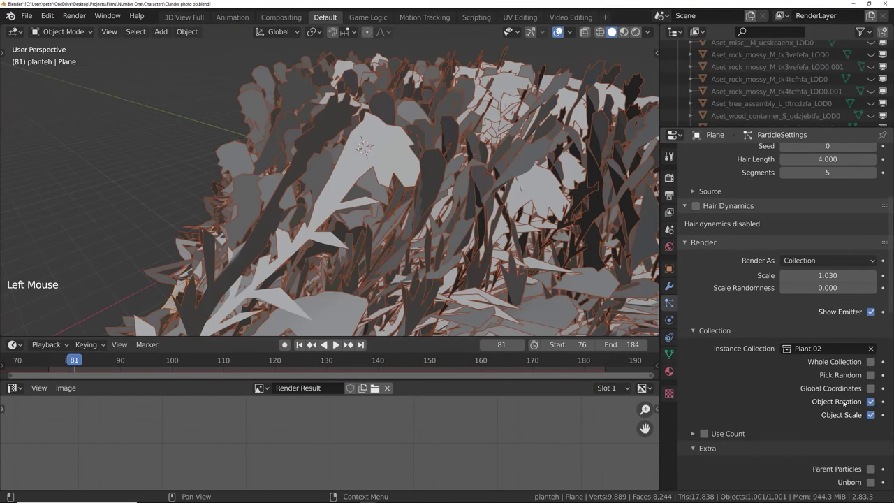
- Rotate the three Plant 02 source plants about the global Y axis and scale them down
middle_drag(419, 210, 363, 195)
key(r)
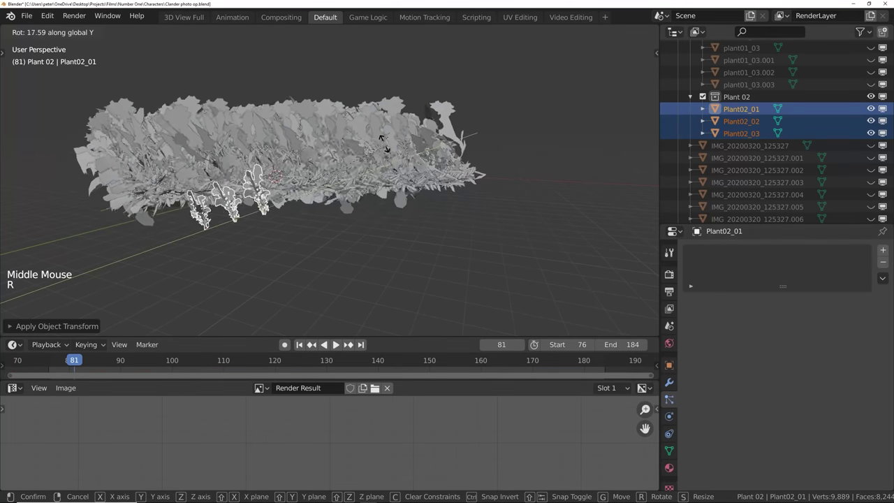
click(260, 129)
key(s)
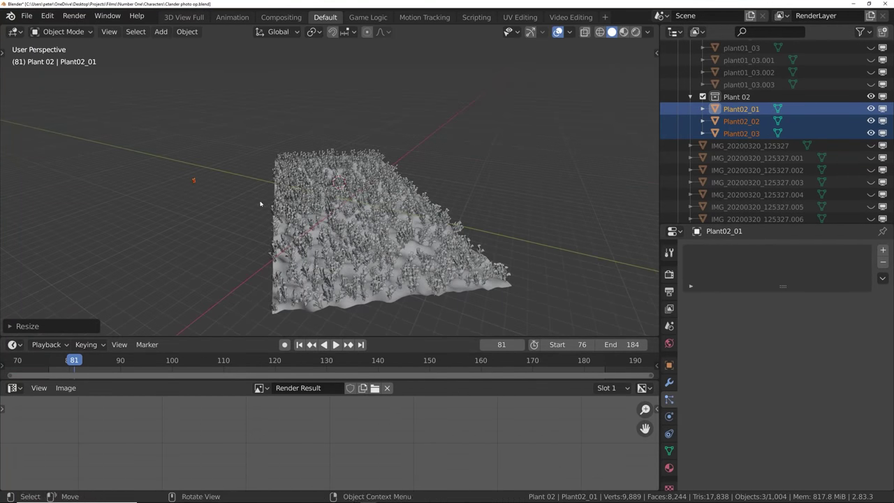
middle_drag(261, 202, 266, 210)
click(265, 210)
drag(789, 314, 833, 314)
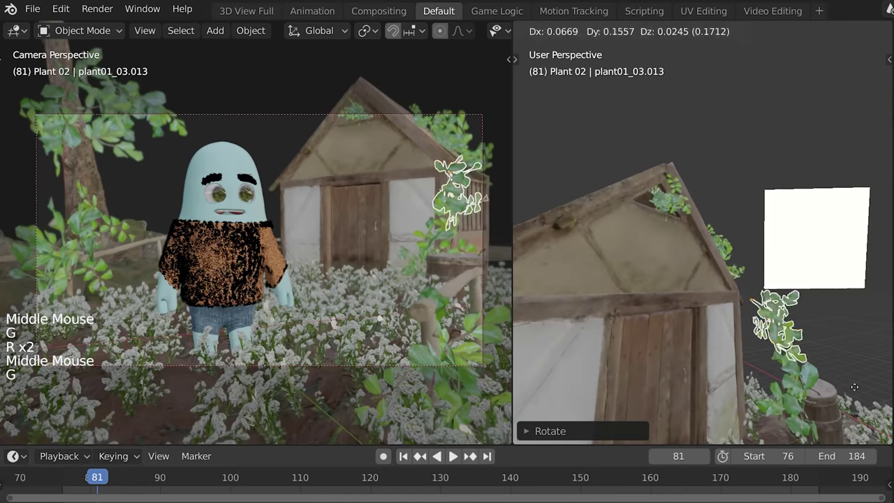
- Position the leafy Plant 01 copy beside the corner of the house, above the barrel
middle_drag(614, 364, 772, 331)
key(alt+a)
click(709, 314)
key(alt+g)
key(ctrl+z)
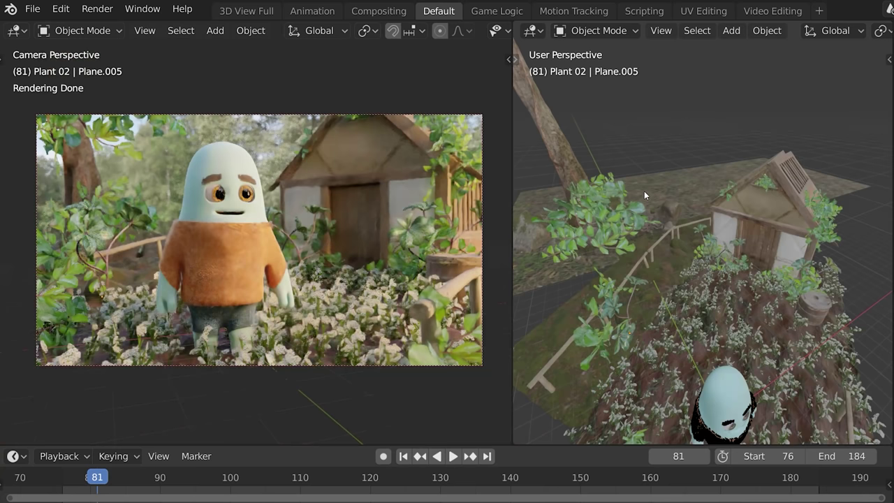
- Make a linked duplicate of the leafy plant standing beside the fence
click(625, 342)
middle_drag(625, 341, 709, 382)
key(alt+d)
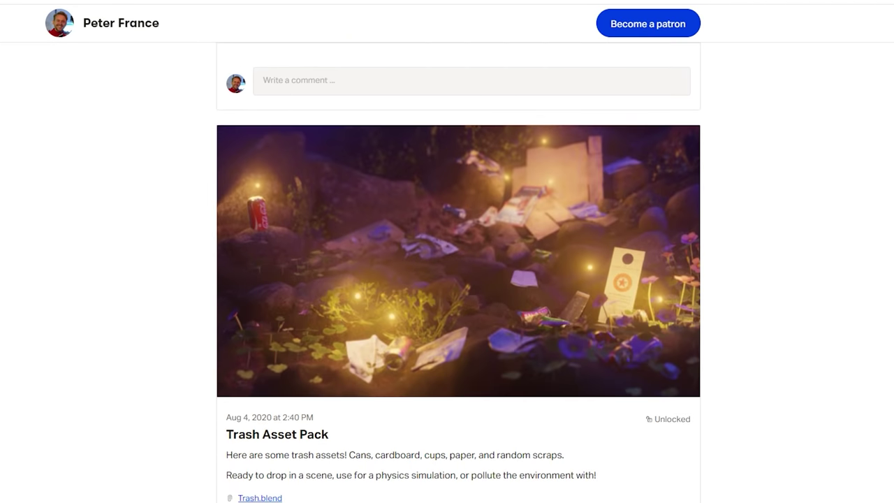
scroll(458, 272, down, 10)
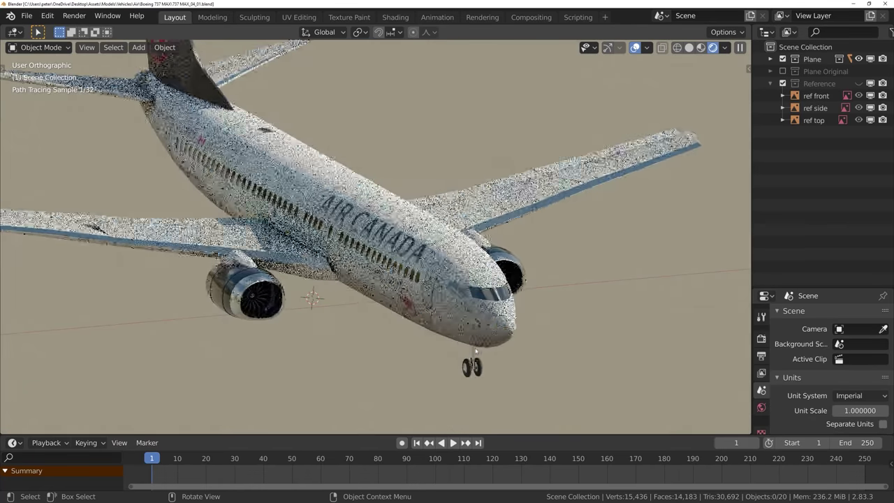
mouse_move(489, 335)
middle_down()
mouse_move(516, 349)
mouse_move(439, 353)
middle_up()
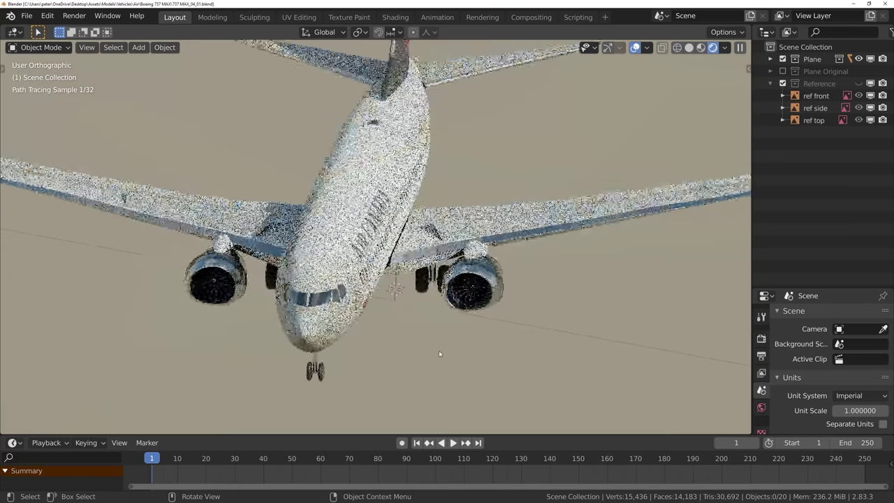